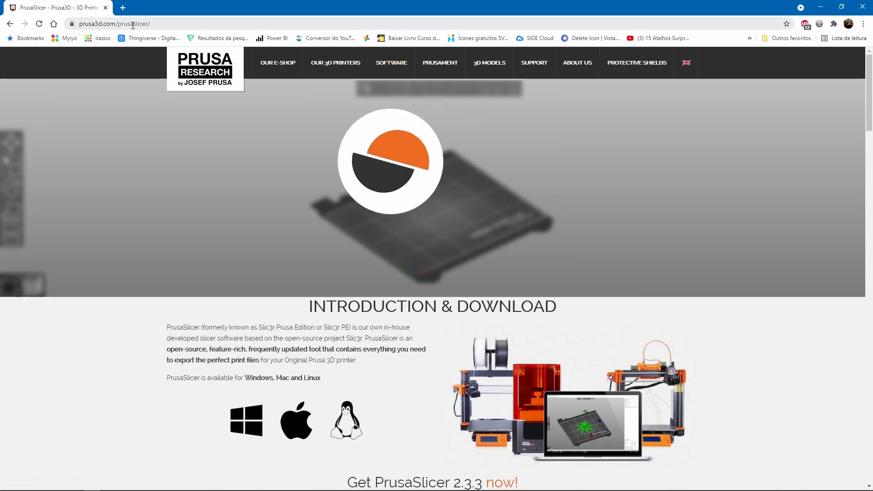
Download the Windows Drivers & Apps Package Full Installer for PrusaSlicer 2.3.3 and run the downloaded file.
scroll(387, 301, down, 6)
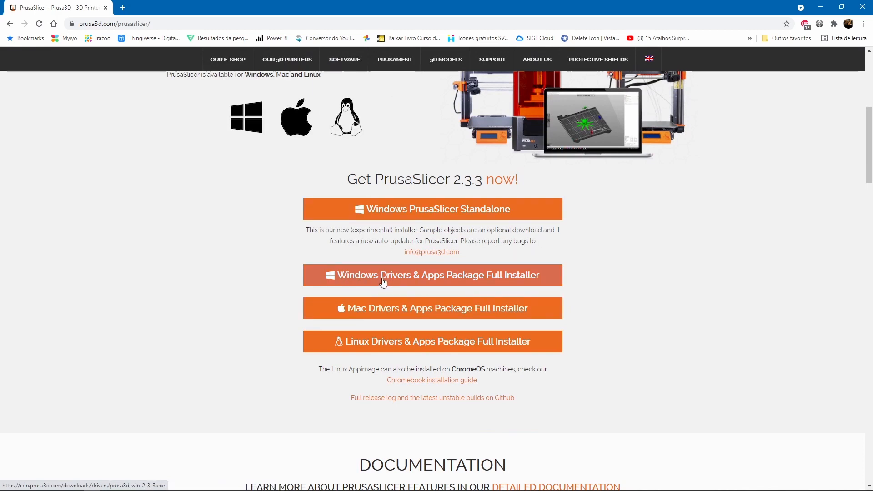
click(497, 282)
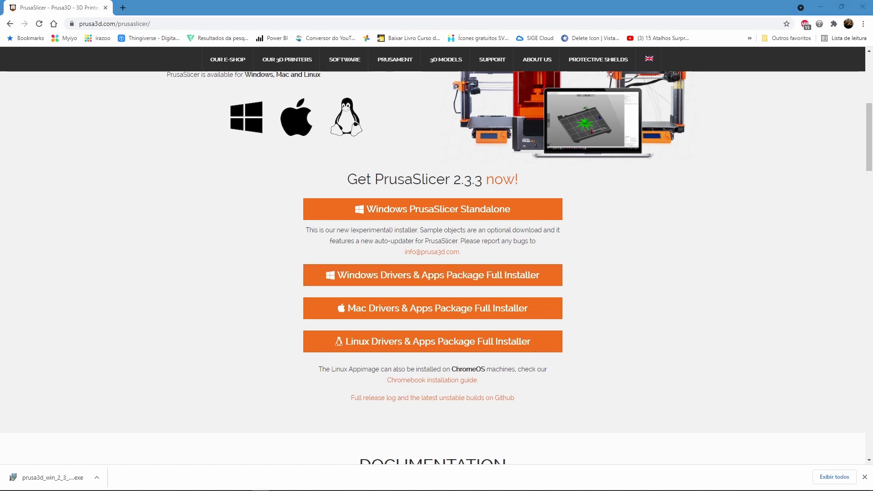
click(50, 478)
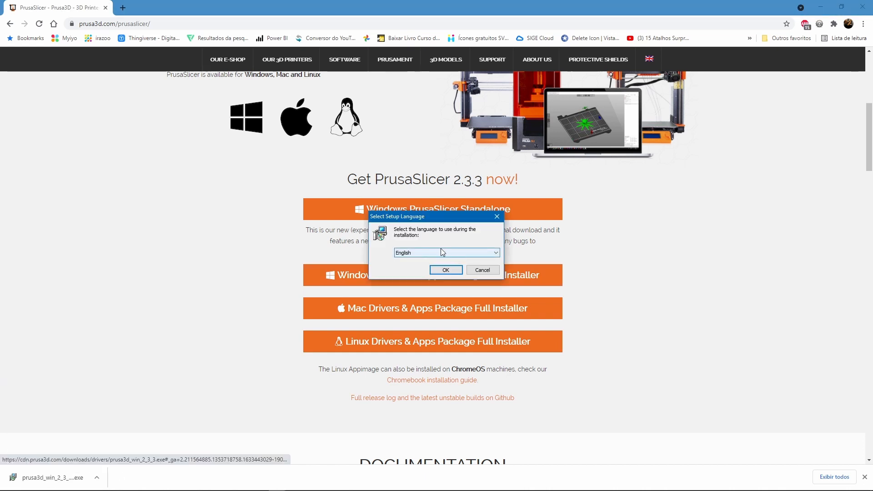
Start the setup in English and accept C:\Program Files\Prusa3D as the destination folder.
click(446, 254)
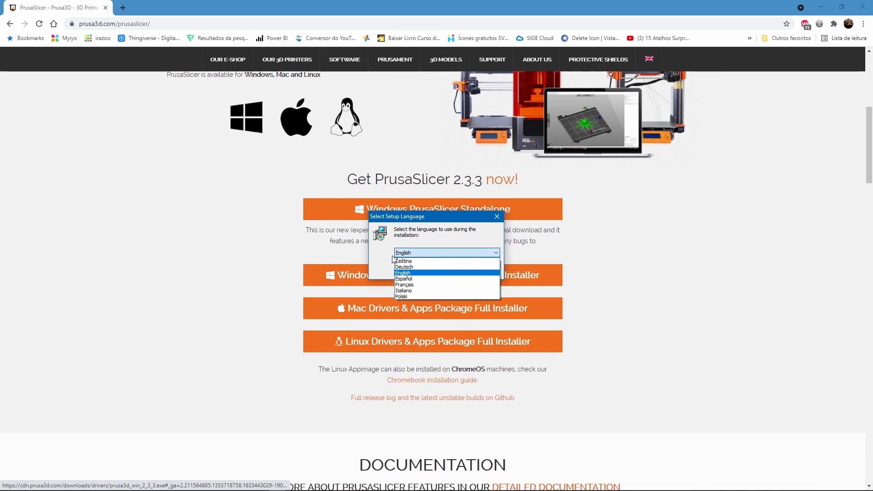
click(409, 278)
click(437, 274)
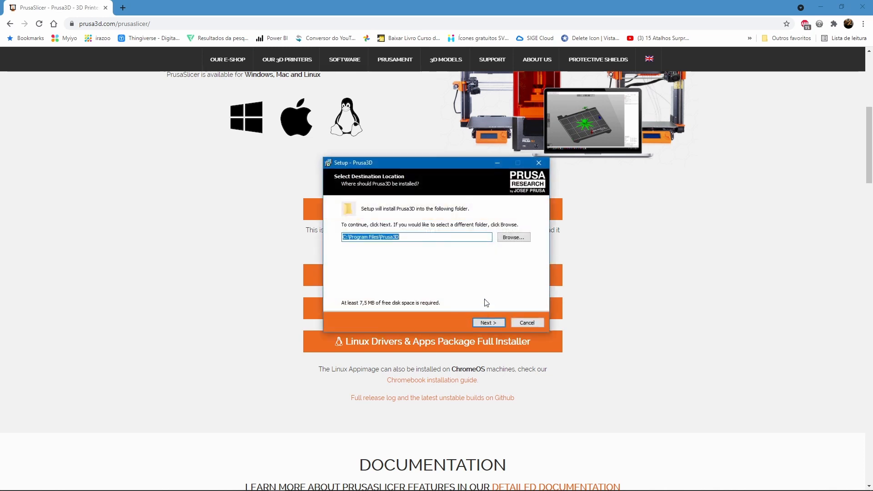
click(480, 326)
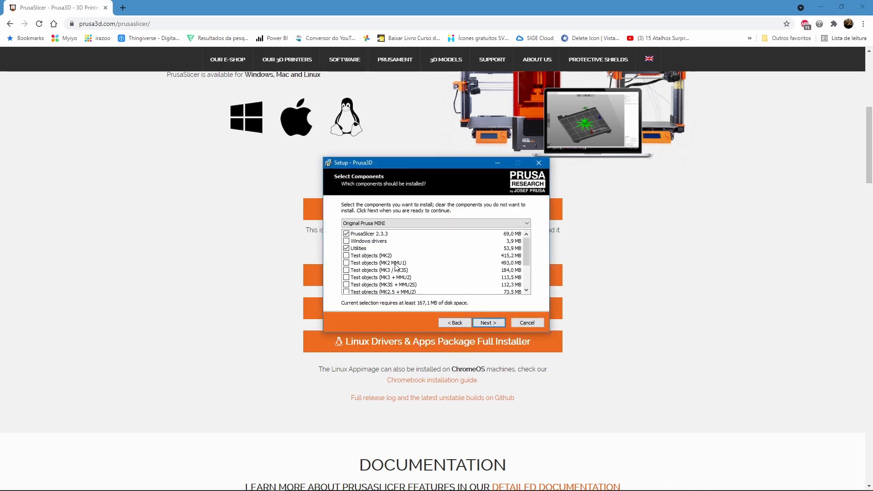
Choose the All printers component set for the installation and review the included components.
click(423, 223)
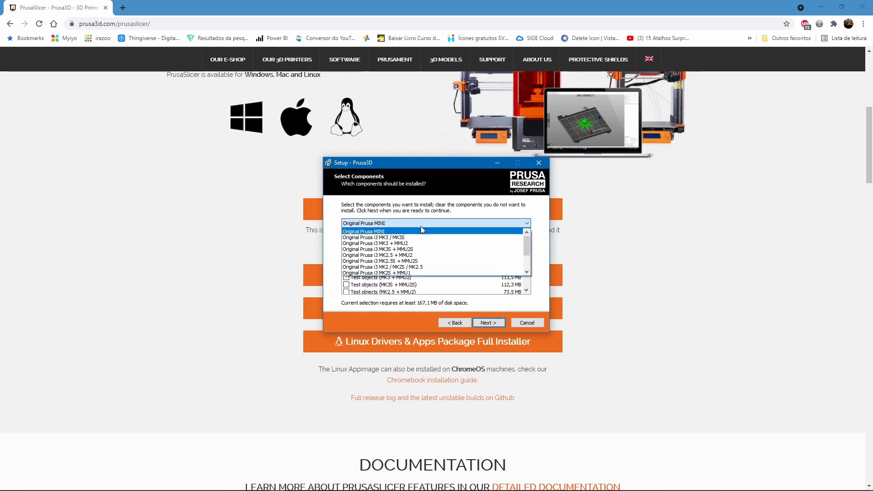
scroll(409, 250, down, 2)
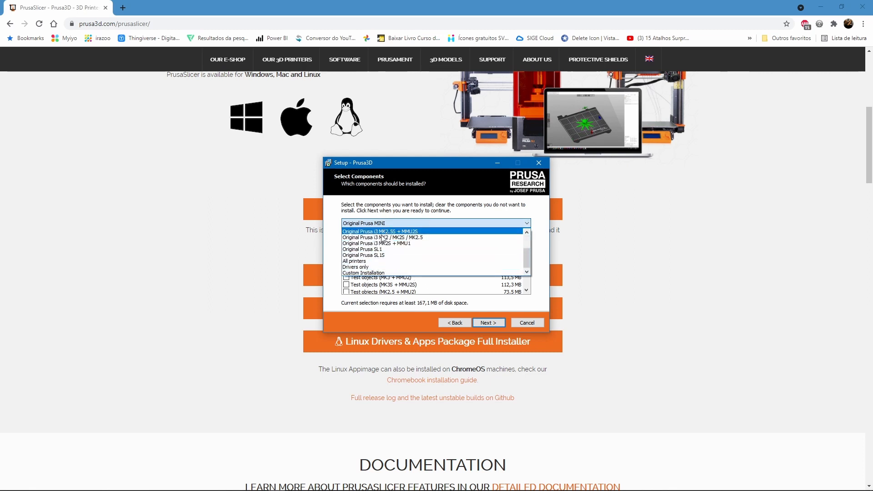
click(377, 262)
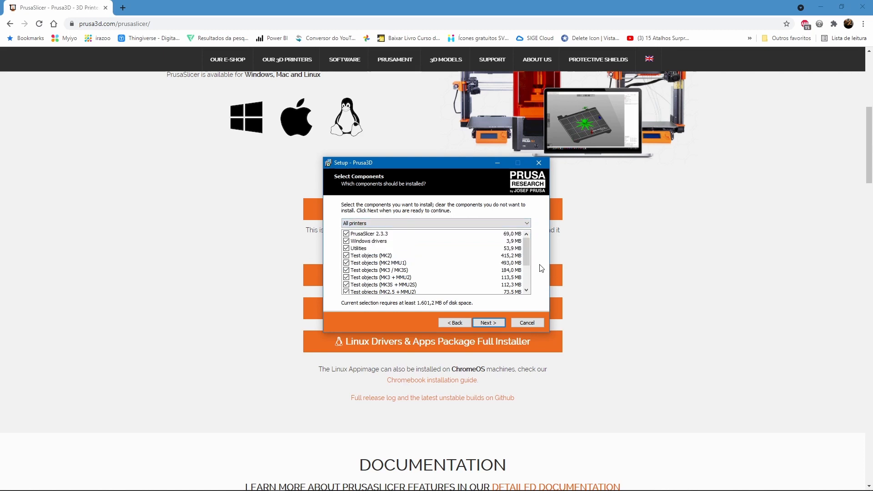
drag(524, 251, 522, 271)
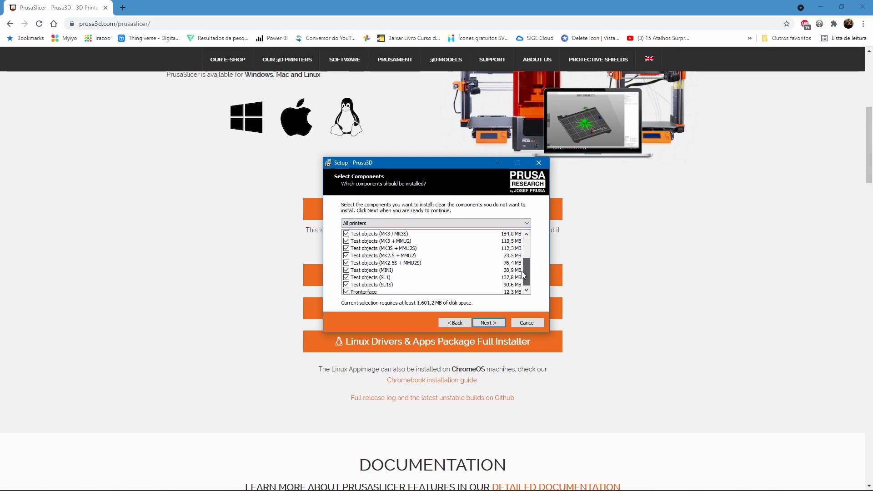
Accept the Prusa3D Start Menu folder and install the package together with its device drivers.
click(478, 322)
click(477, 322)
click(454, 323)
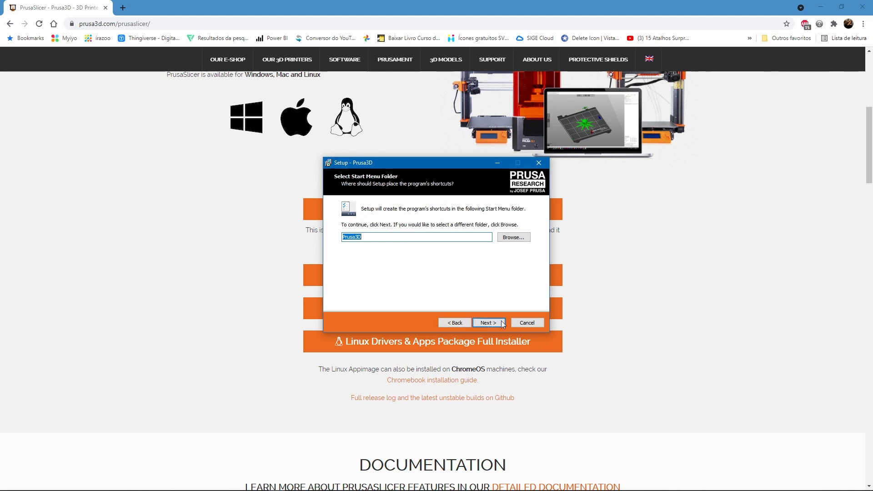
click(499, 324)
click(499, 326)
click(498, 325)
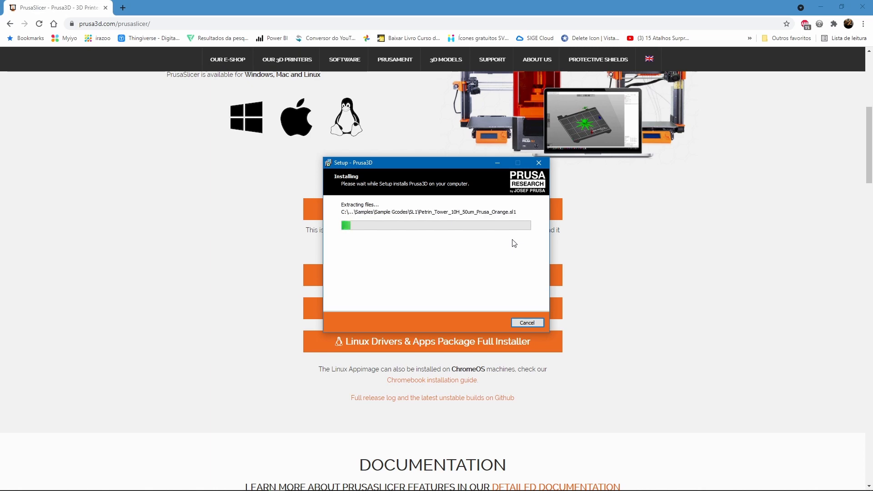
key(Return)
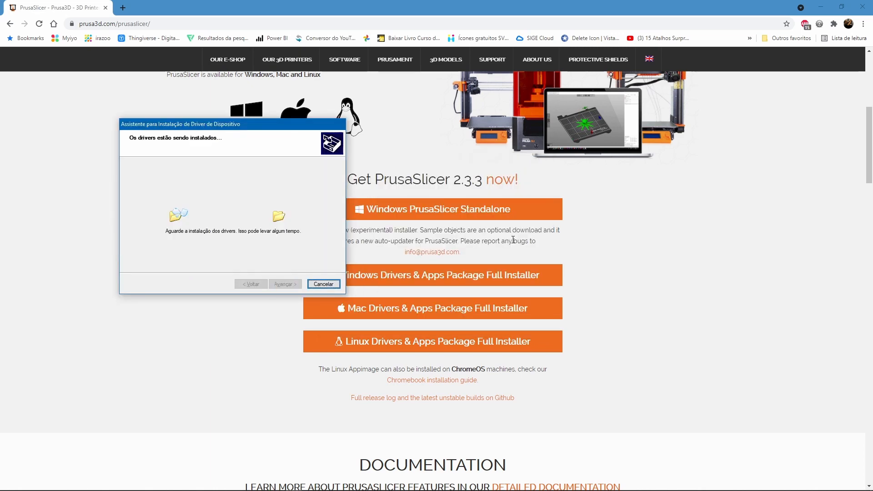
key(Return)
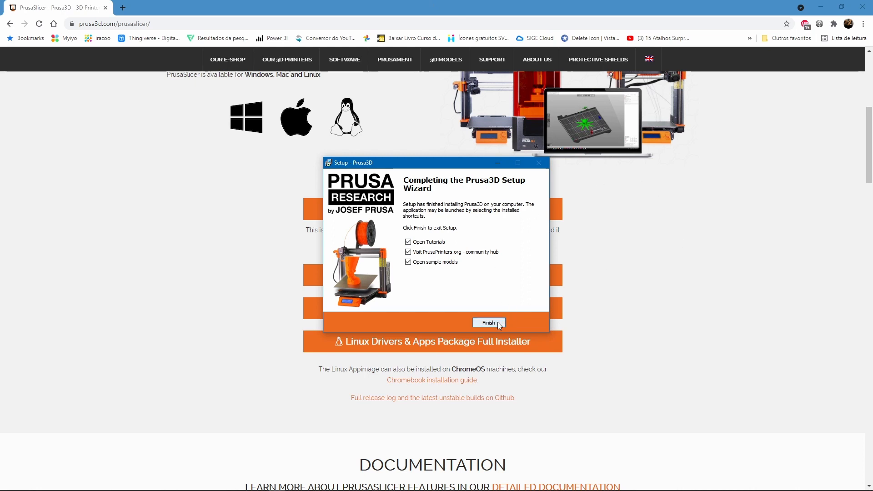
Finish the setup with the tutorials, PrusaPrinters.org community hub and sample models options all turned off.
click(417, 241)
click(426, 256)
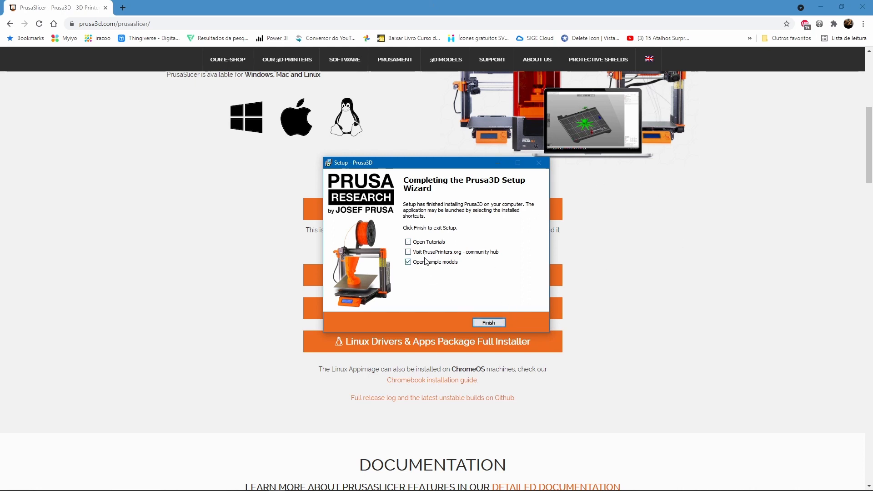
click(428, 261)
click(487, 323)
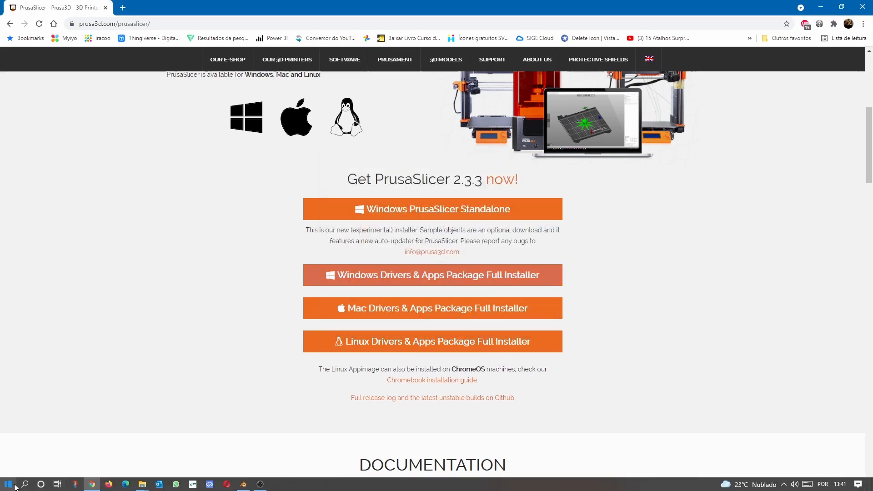
Launch PrusaSlicer and open its configuration assistant.
click(13, 484)
click(57, 220)
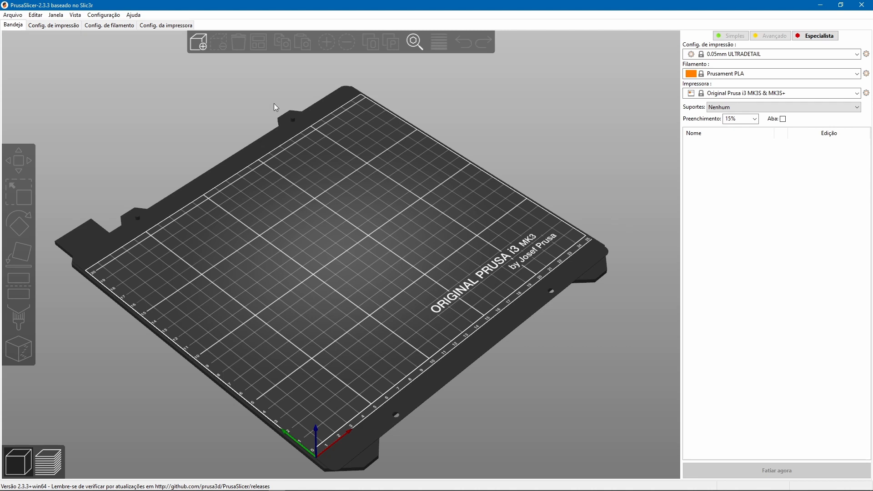
click(104, 15)
click(132, 26)
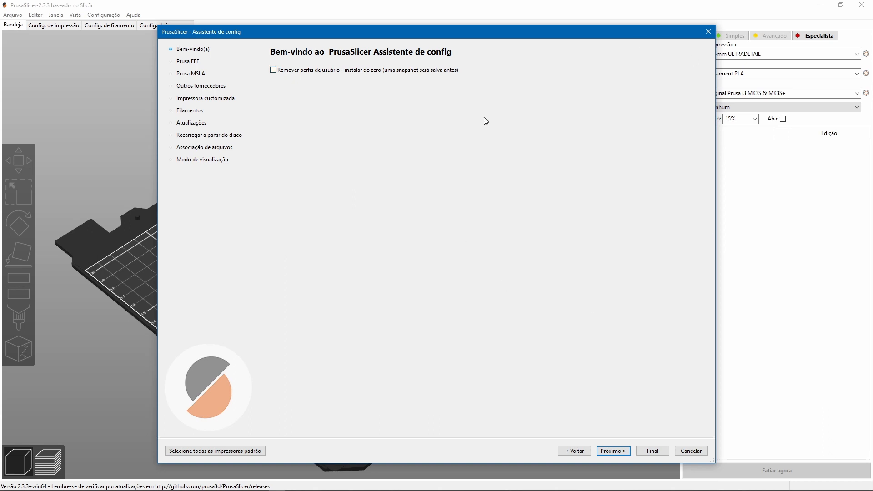
Advance to the Prusa FFF printers page and deselect every MK3 family printer.
click(317, 73)
click(617, 452)
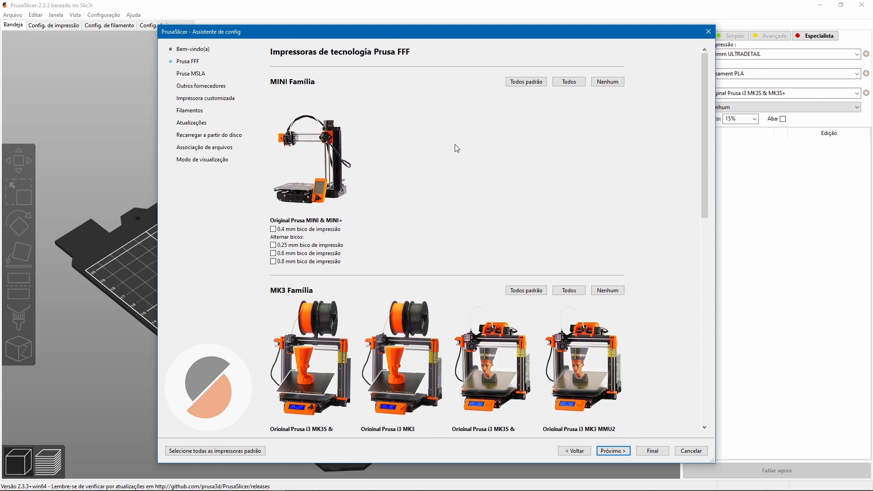
scroll(476, 178, down, 5)
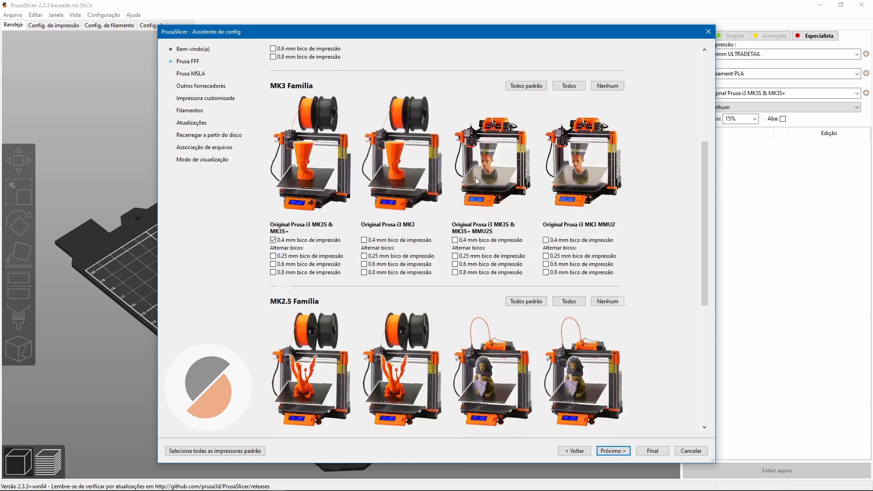
scroll(475, 178, up, 3)
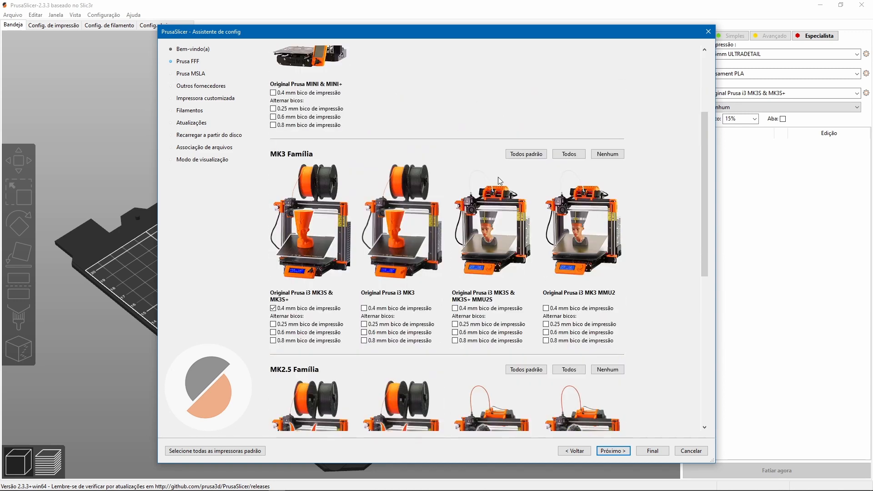
click(617, 154)
scroll(394, 197, up, 2)
scroll(394, 197, down, 3)
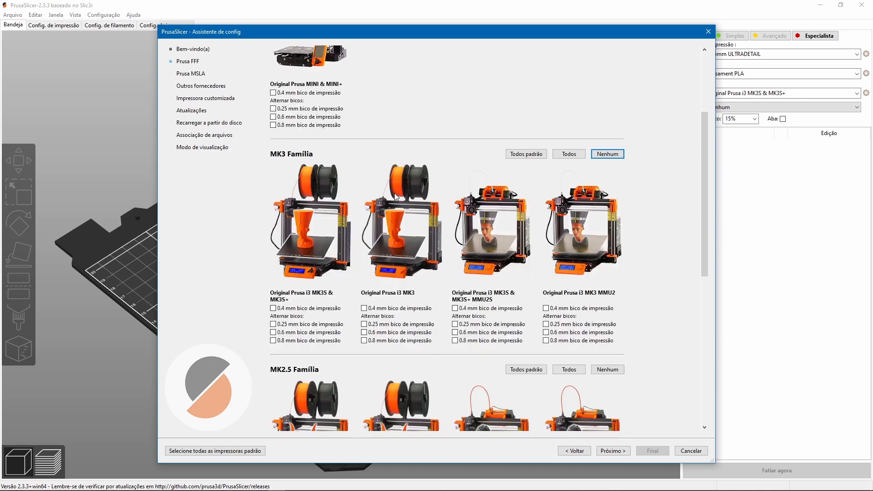
Clear all MK2 and MK2.5 family printers and advance past the Prusa MSLA page to the other vendors, leaving both SL1 models unselected.
scroll(395, 197, down, 6)
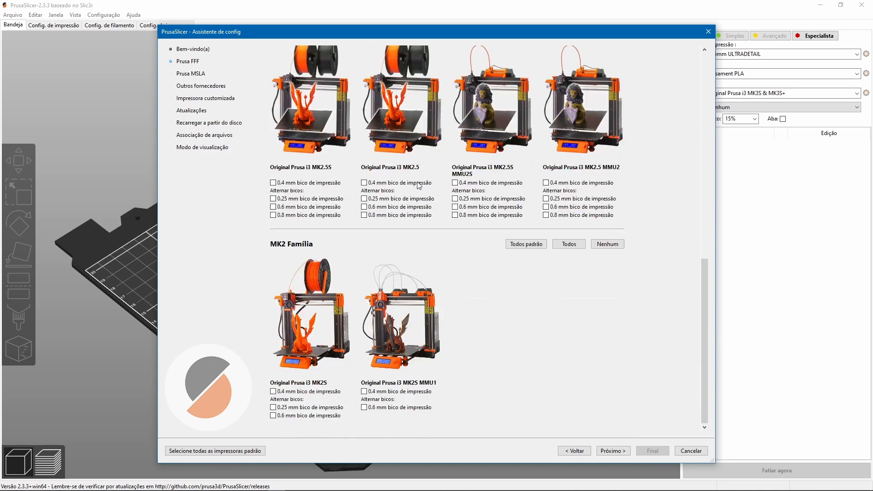
scroll(461, 202, up, 5)
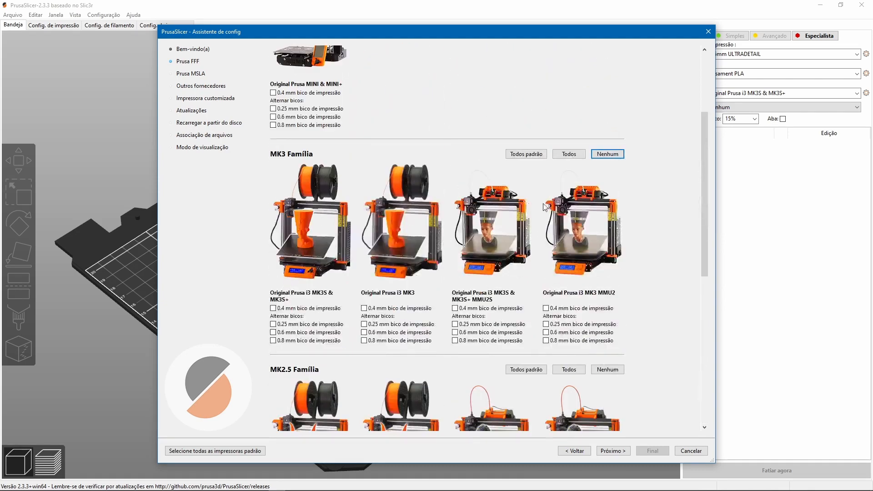
scroll(448, 238, up, 4)
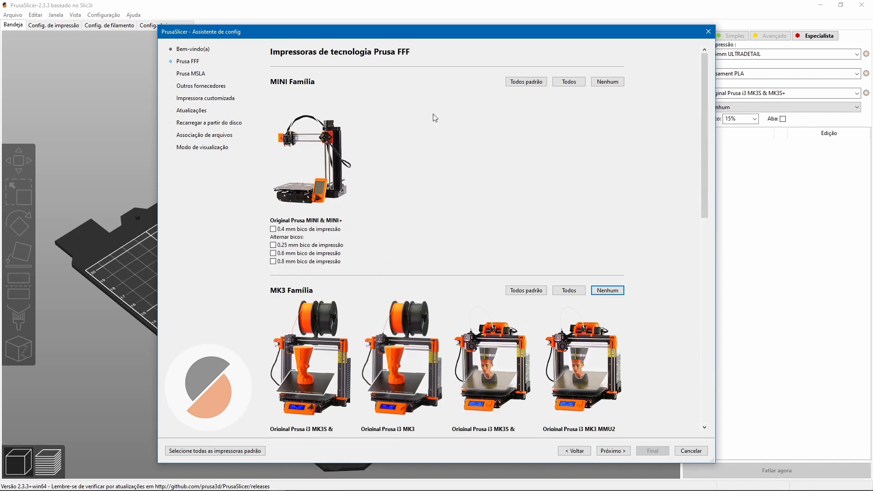
scroll(546, 238, down, 10)
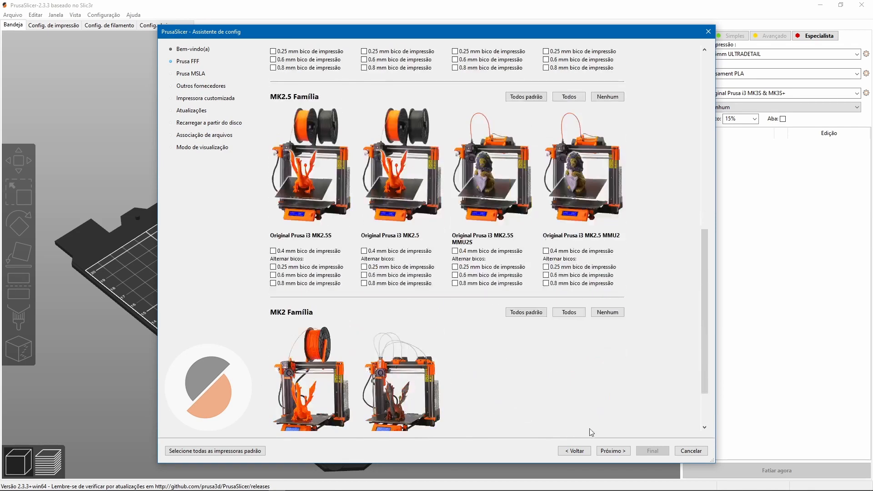
click(608, 312)
scroll(608, 278, up, 3)
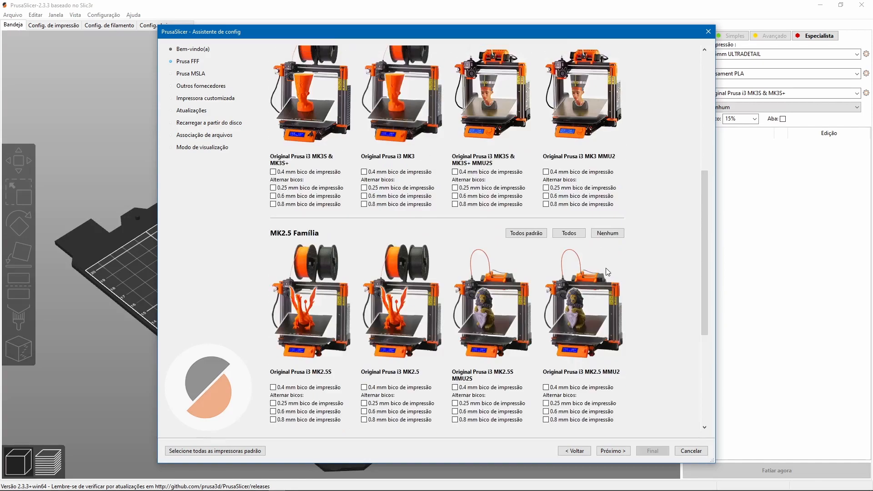
click(608, 234)
click(612, 451)
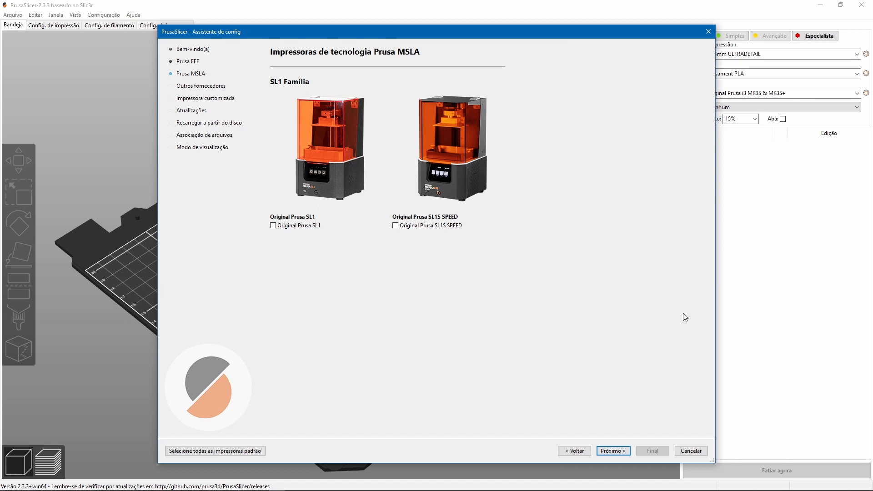
click(613, 451)
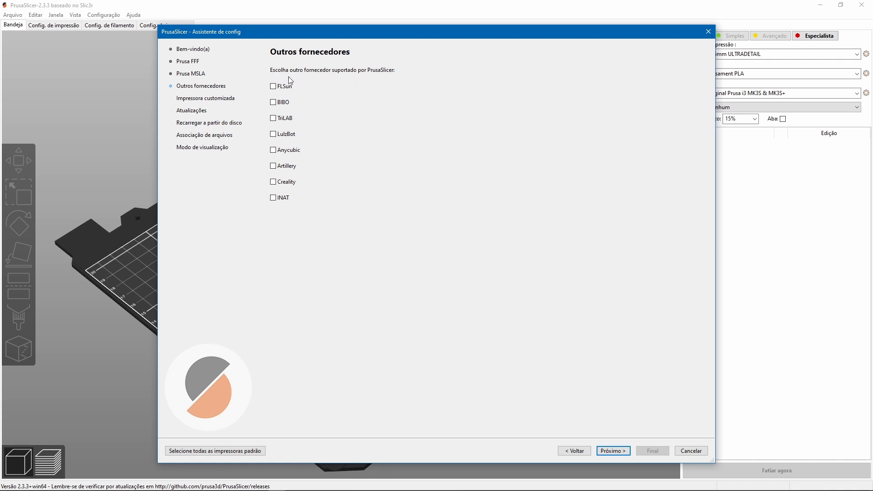
Enable the Creality vendor to browse its printer models, and deselect it again.
click(277, 183)
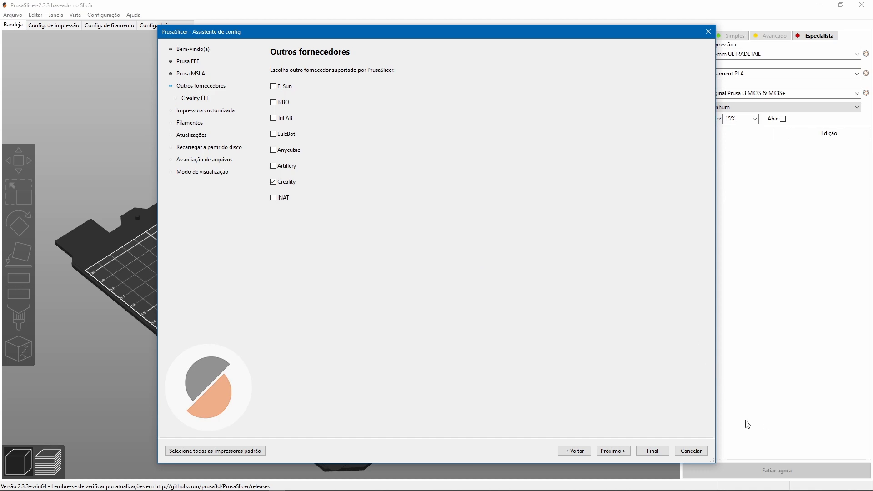
click(618, 452)
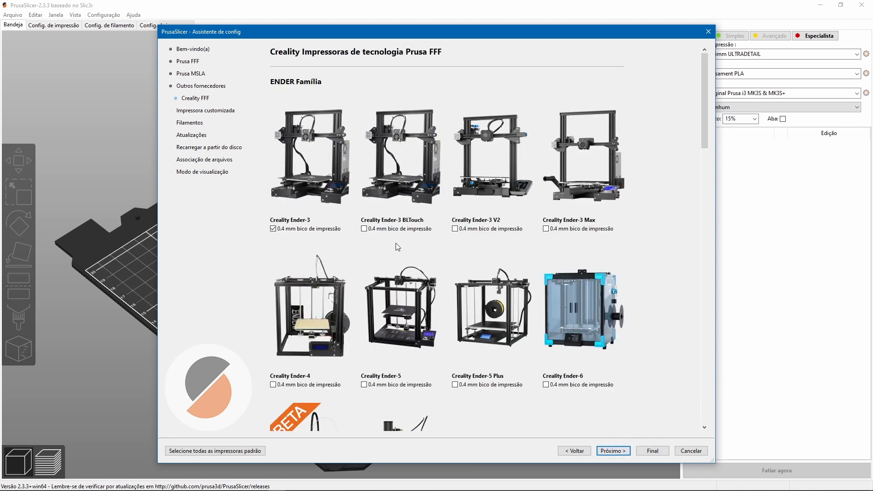
scroll(366, 249, down, 3)
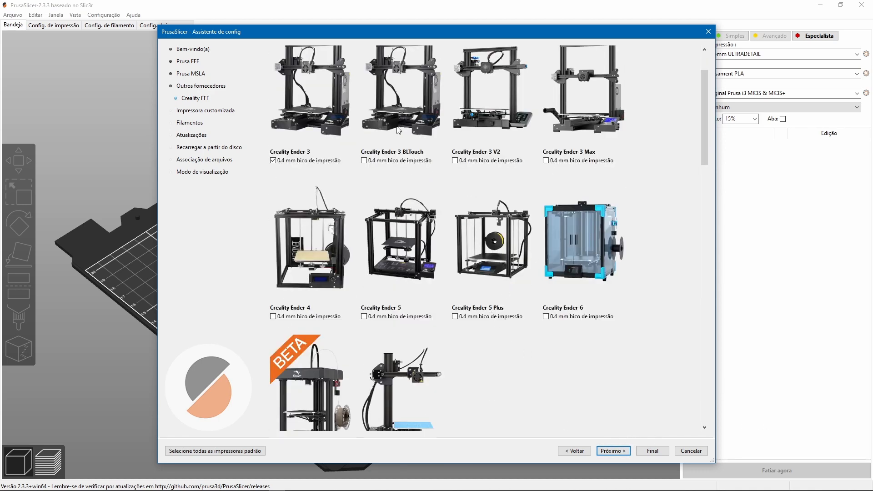
scroll(398, 130, down, 15)
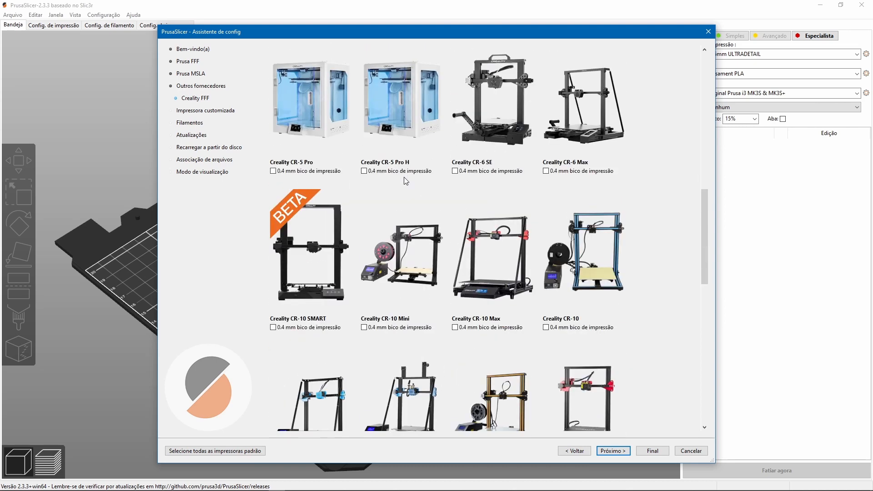
click(575, 451)
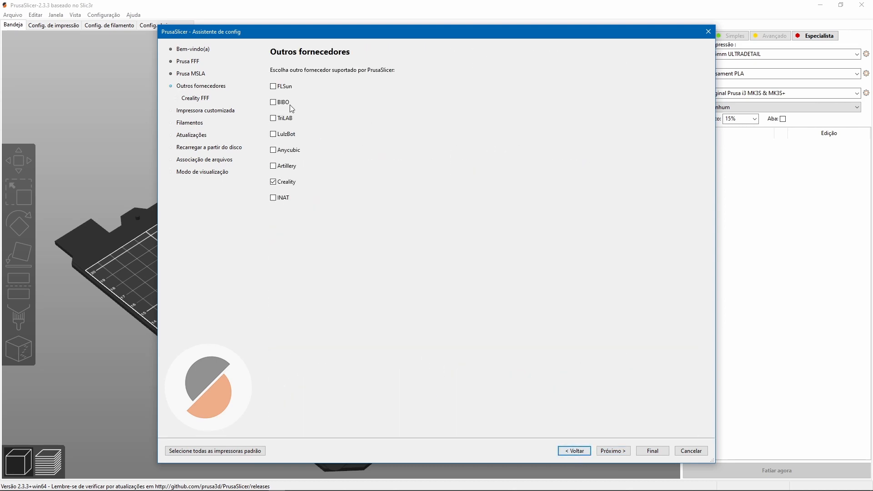
click(286, 183)
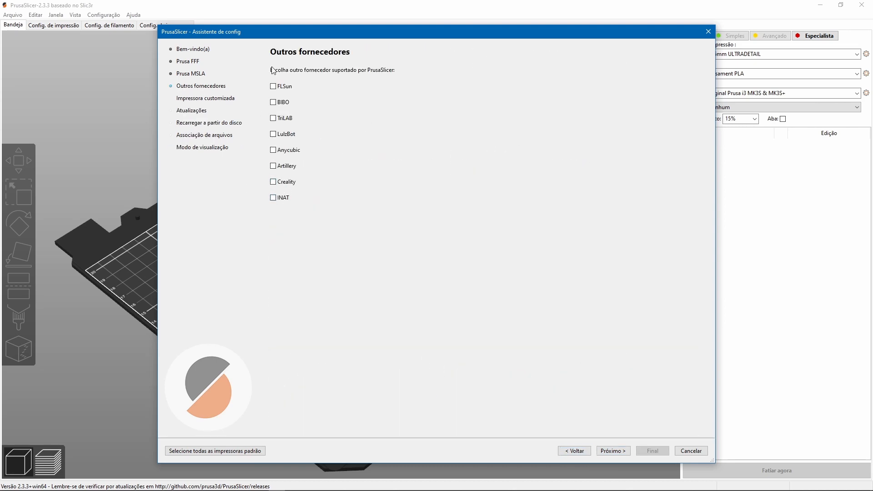
Advance to the custom printer page, enable a custom printer configuration named "Tryton A", and continue to the firmware page.
click(621, 452)
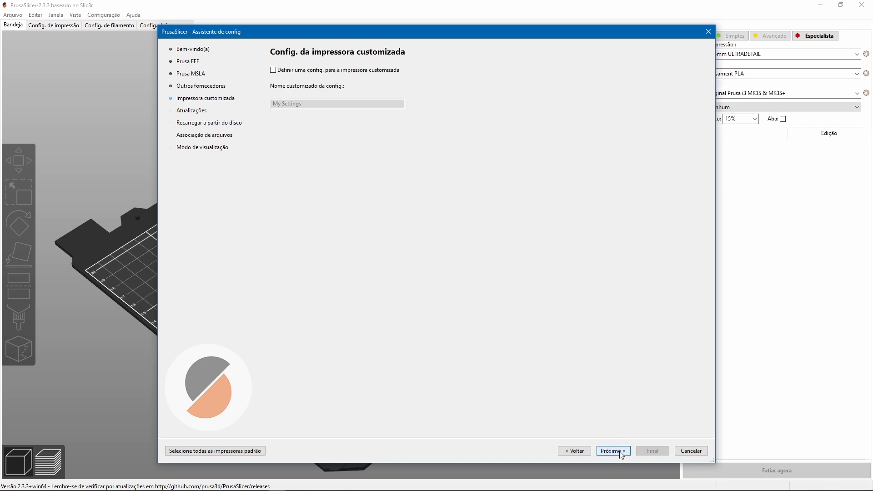
click(273, 70)
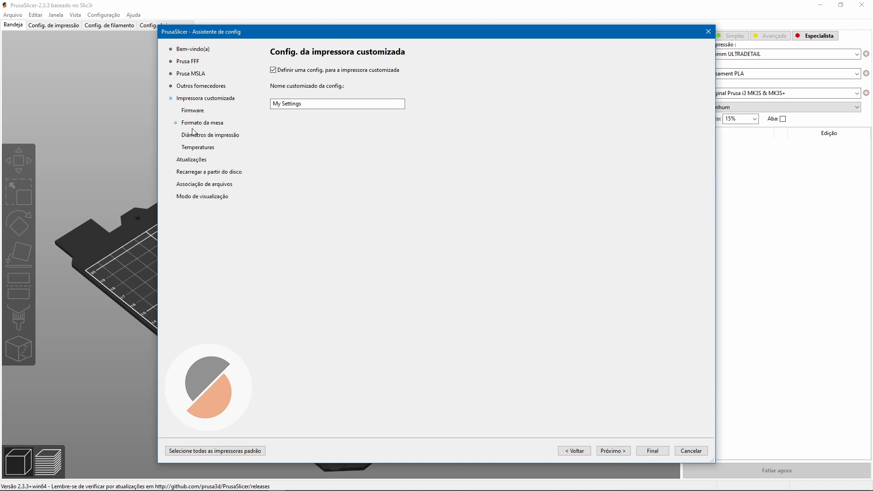
drag(308, 108, 267, 105)
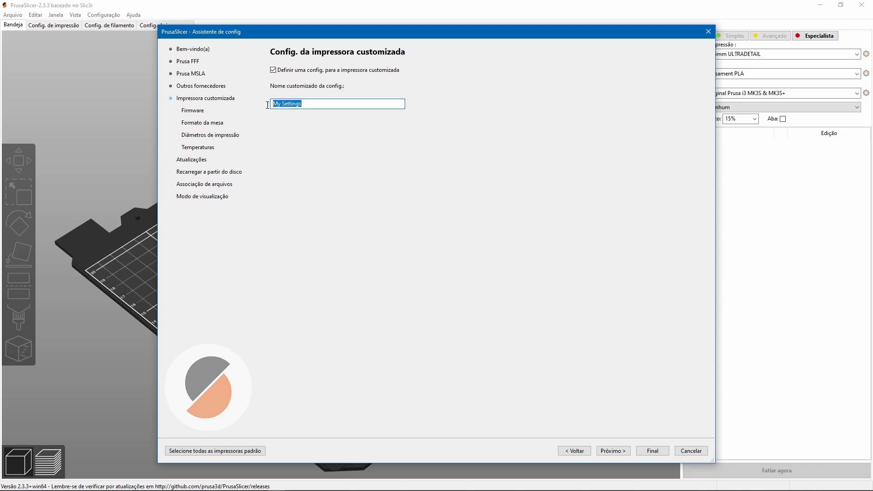
text(Tryton A)
click(246, 108)
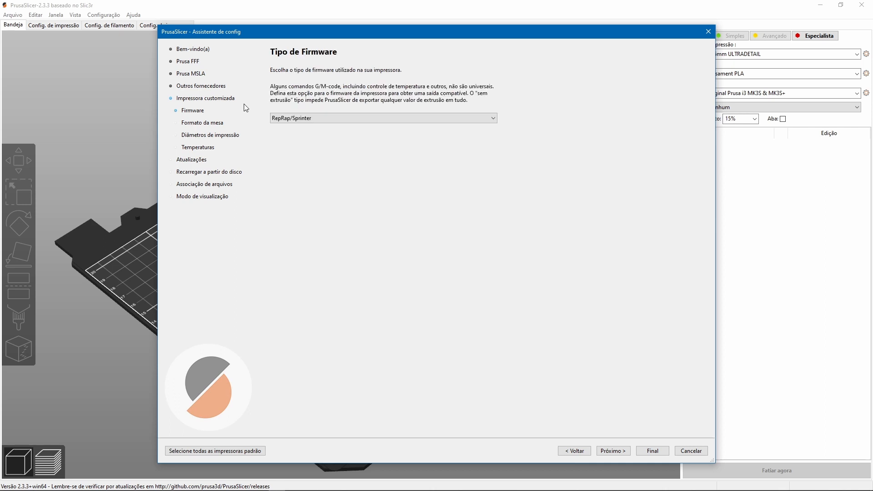
Set the firmware type to Marlin and advance to the bed shape page.
click(276, 117)
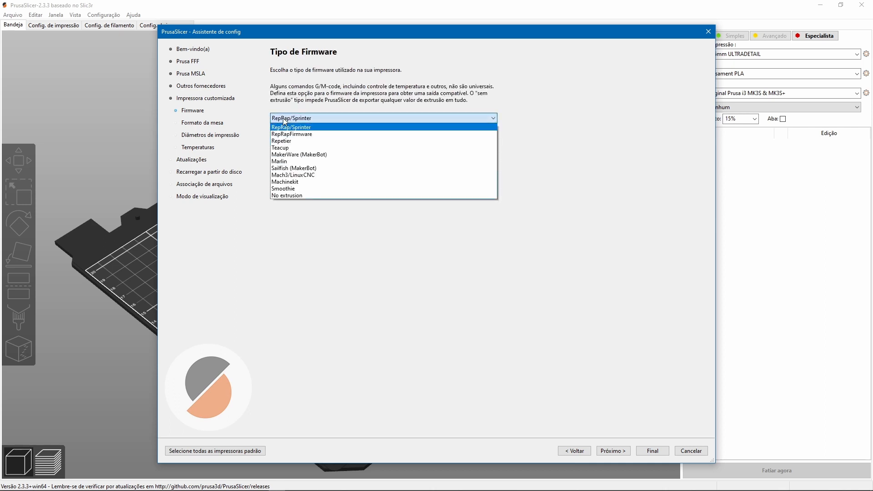
click(292, 162)
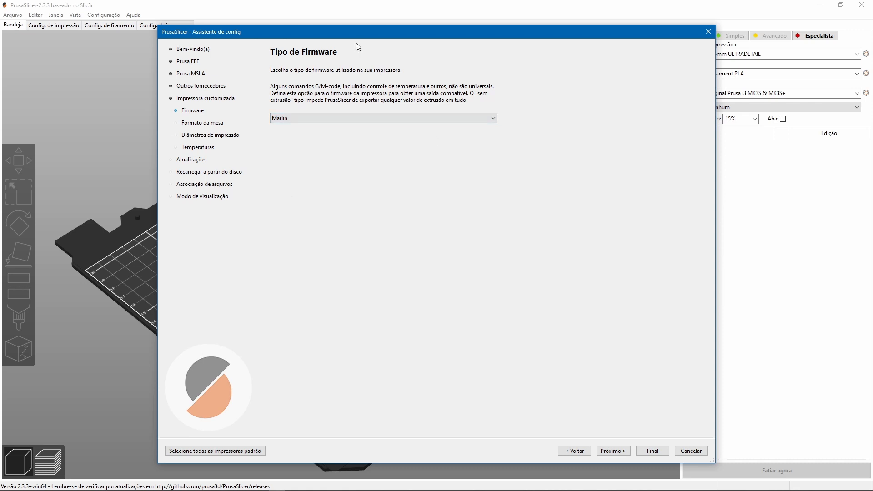
click(614, 453)
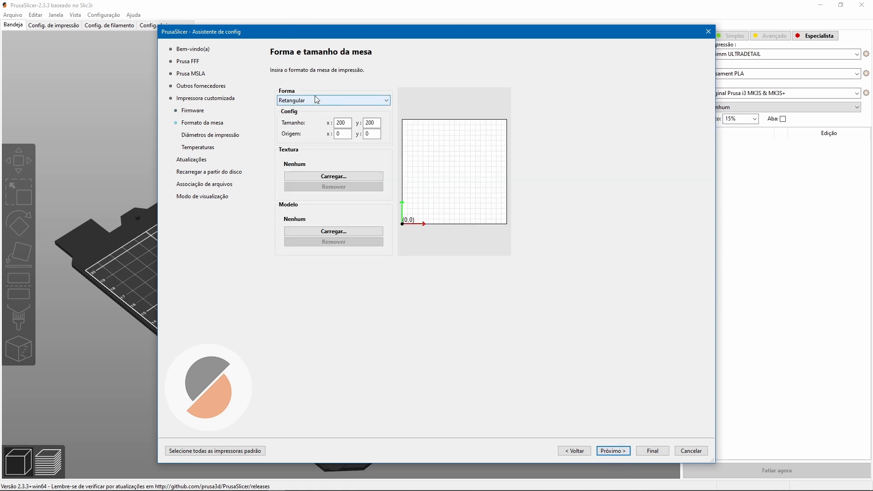
Set the rectangular bed size to 220 in X and 220 in Y.
double_click(341, 123)
text(220)
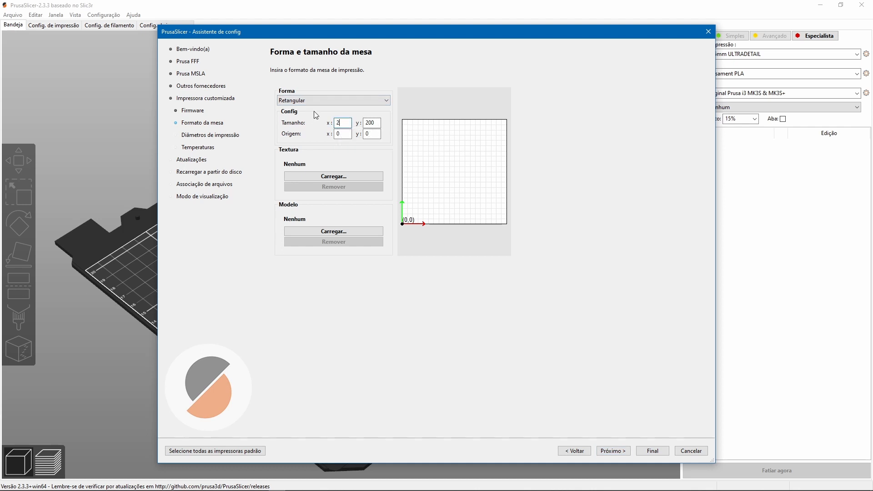
double_click(372, 122)
text(220)
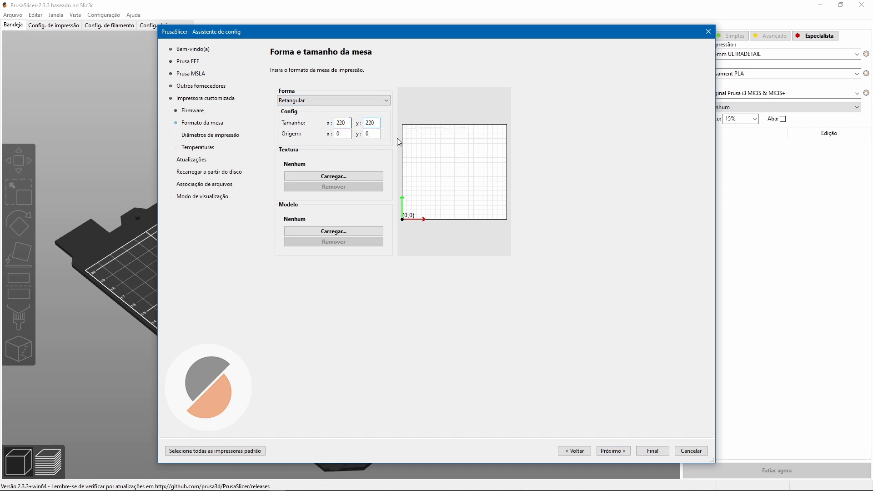
Load Tryton A.stl as the custom bed model and advance to the nozzle and filament diameters page.
click(331, 232)
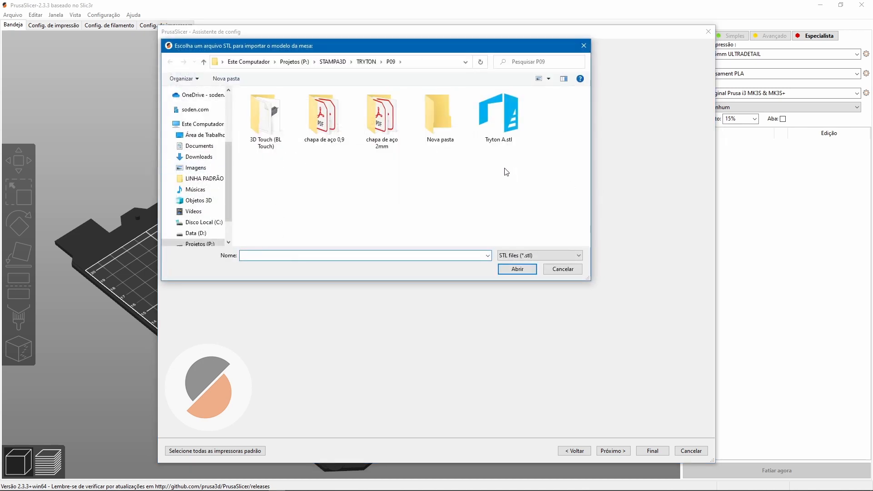
click(503, 120)
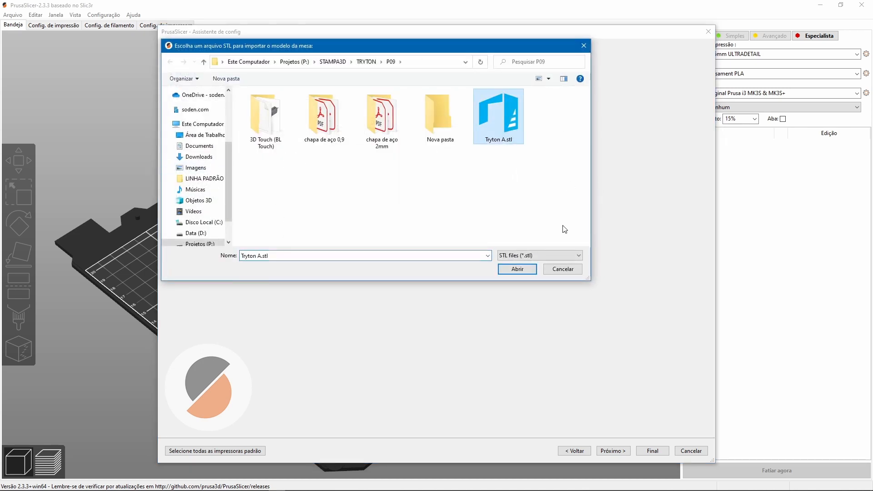
click(517, 269)
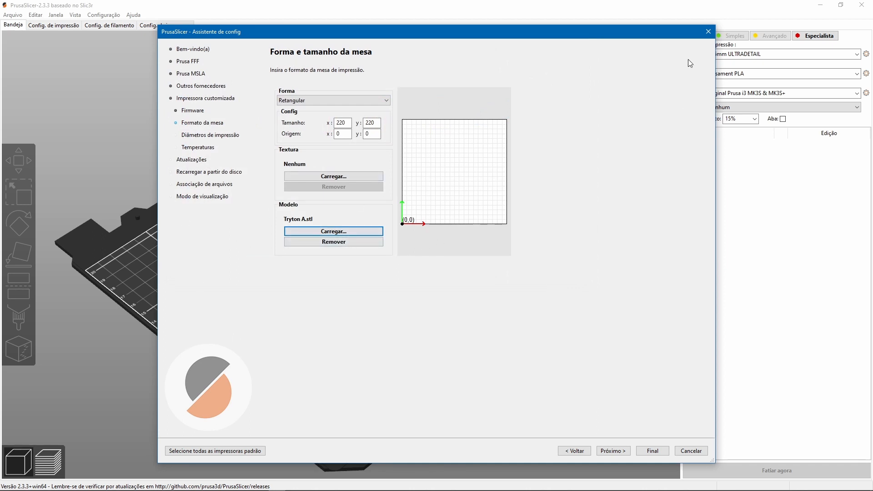
click(614, 451)
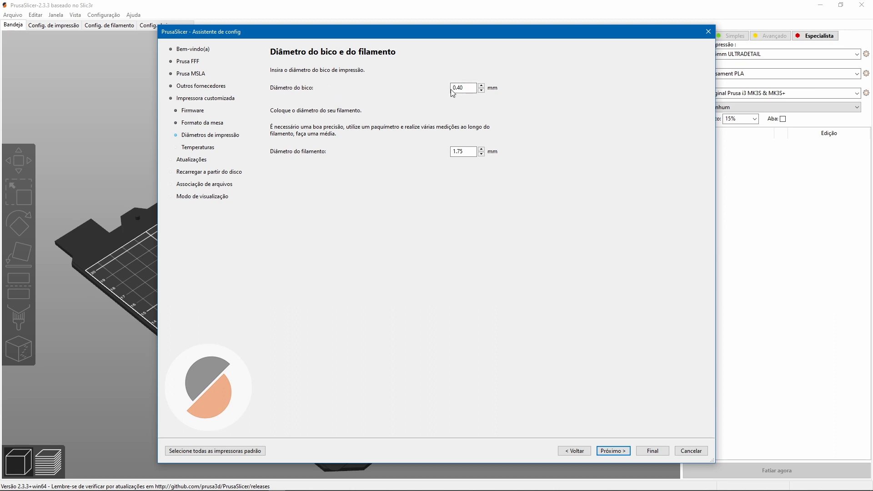
Accept the 0.40 mm nozzle and 1.75 mm filament diameters, and go through the extruder and bed temperatures to the automatic updates page.
click(621, 452)
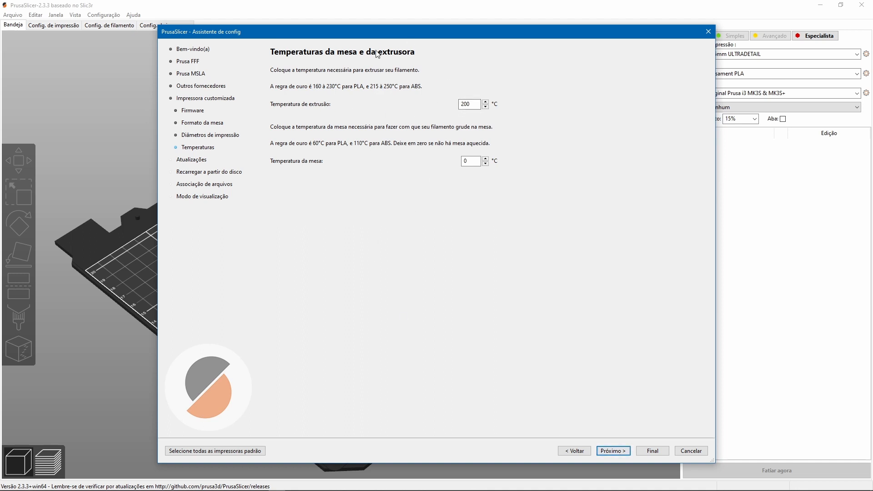
click(471, 104)
drag(472, 162, 434, 158)
click(613, 452)
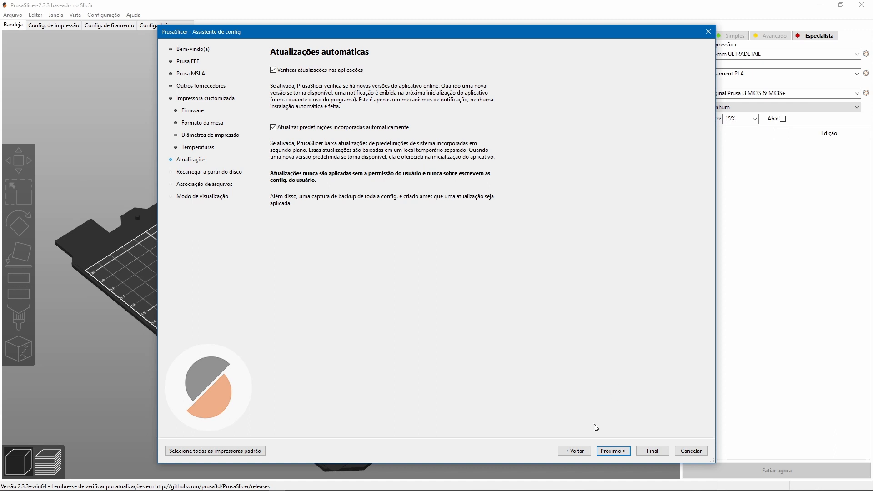
Go through the update, reload and file association pages without changes, and finish the assistant with the Expert view mode selected.
click(616, 454)
click(616, 453)
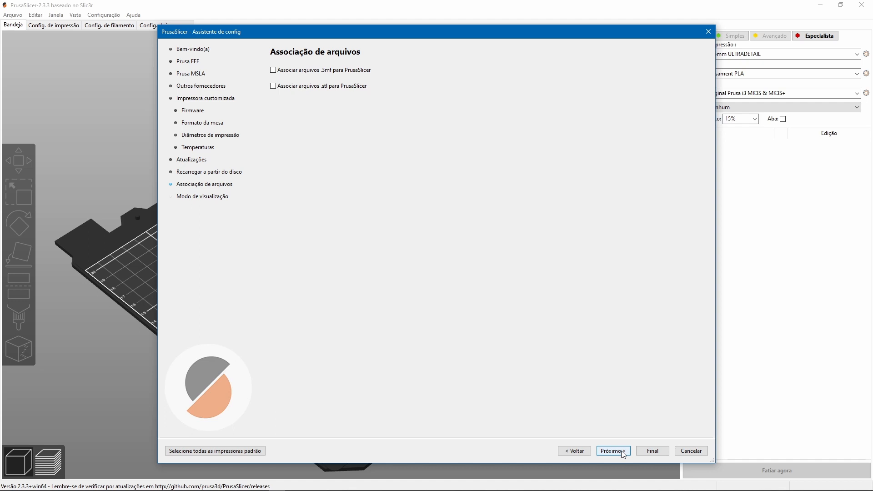
click(622, 452)
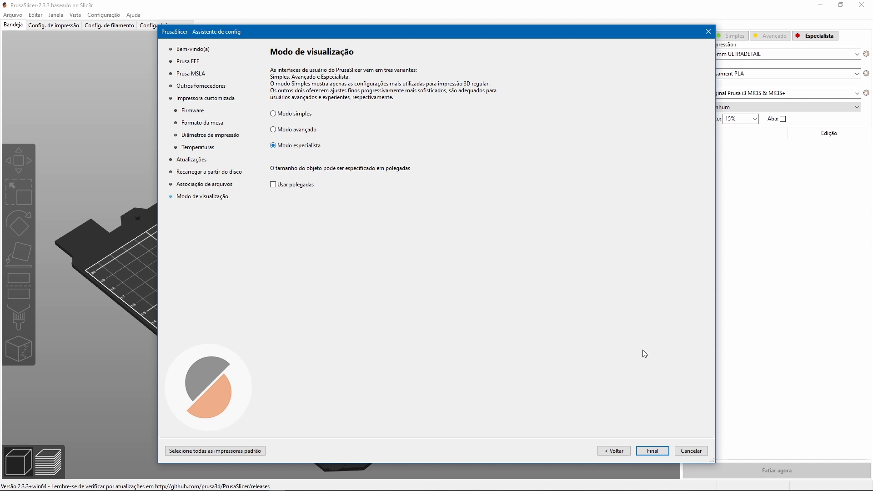
click(654, 452)
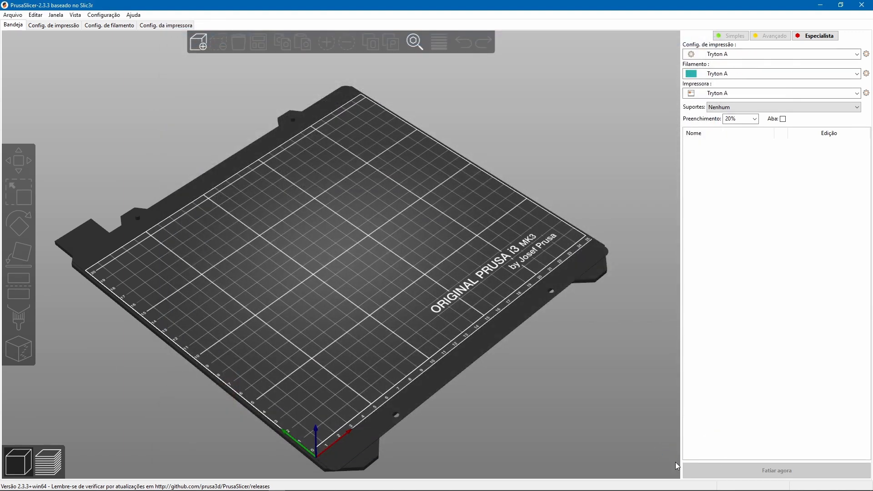
Examine the custom Tryton A printer model and its bed from several angles in the 3D view.
scroll(465, 318, down, 10)
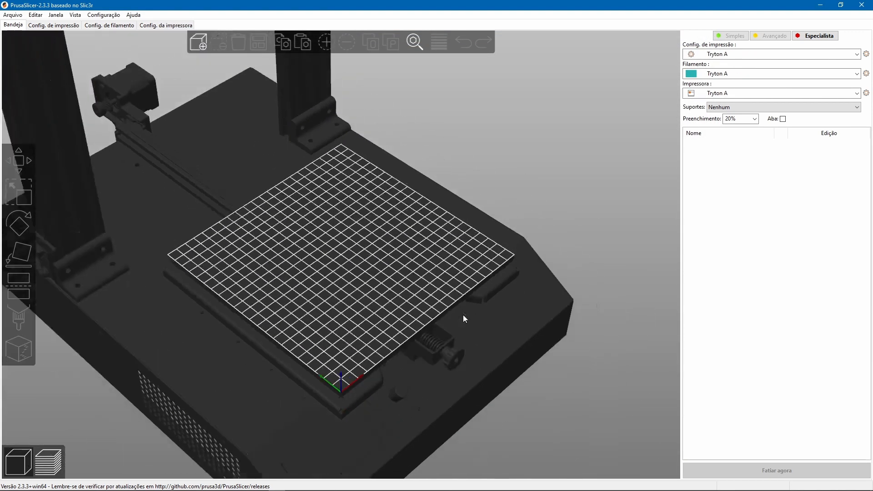
mouse_move(414, 367)
mouse_down()
mouse_move(417, 354)
mouse_move(431, 366)
mouse_up()
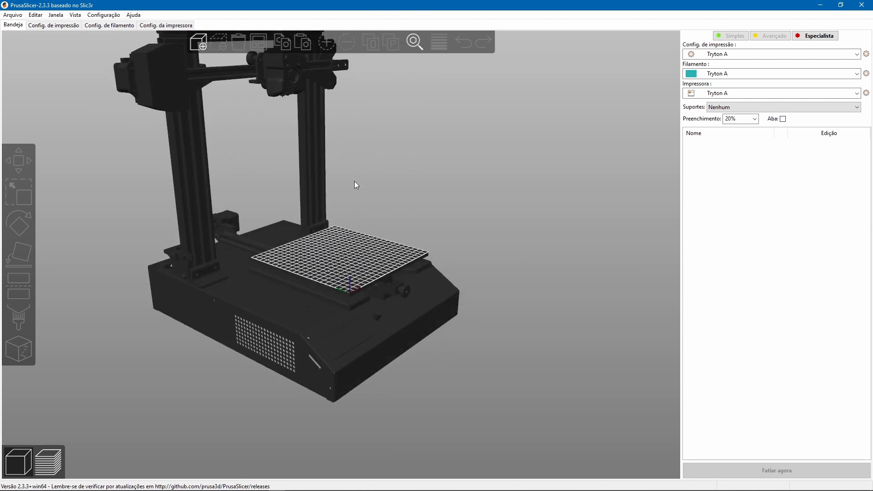
scroll(354, 185, up, 4)
scroll(357, 181, down, 3)
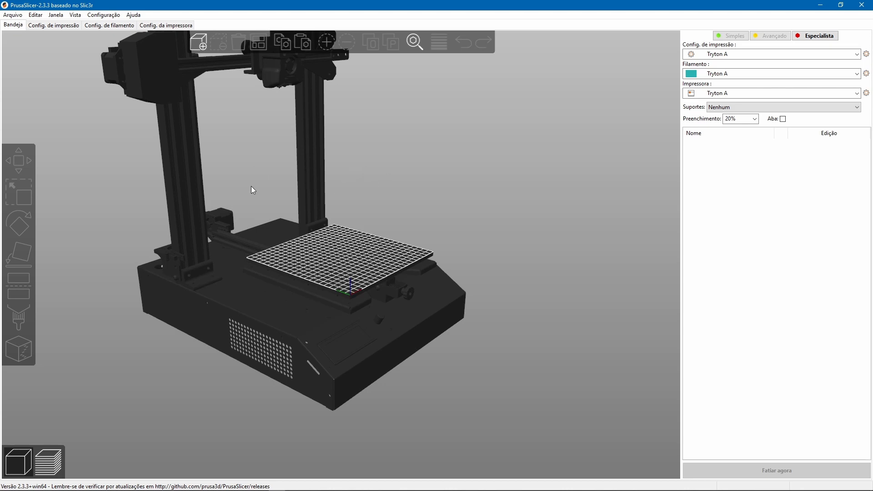
drag(274, 172, 263, 294)
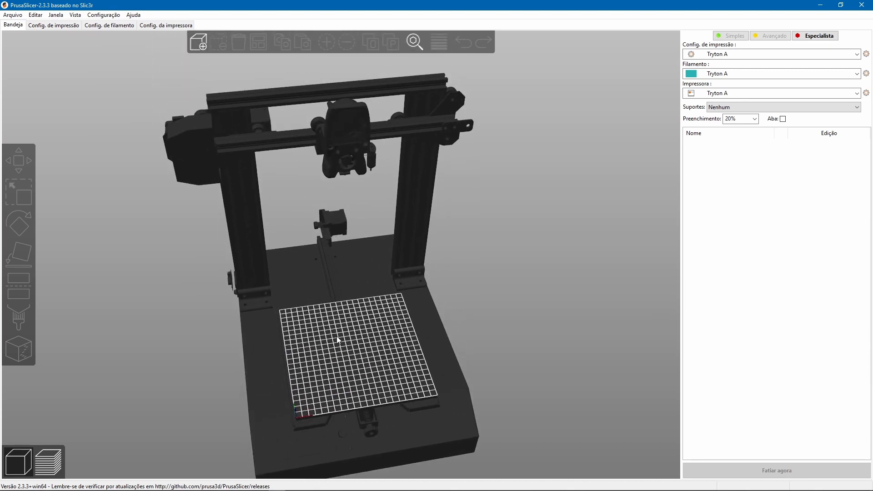
drag(268, 378, 368, 180)
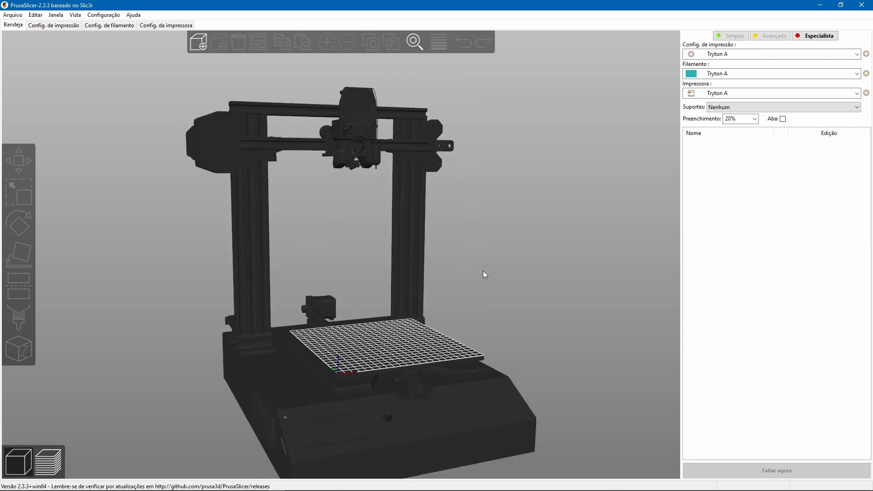
mouse_move(299, 293)
mouse_down()
mouse_move(329, 294)
mouse_move(312, 291)
mouse_move(283, 305)
mouse_move(300, 290)
mouse_move(303, 299)
mouse_up()
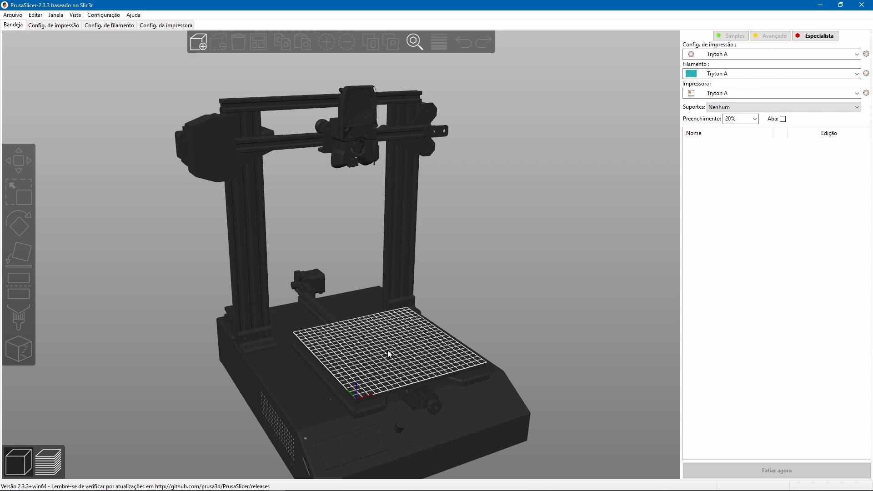
drag(389, 354, 521, 347)
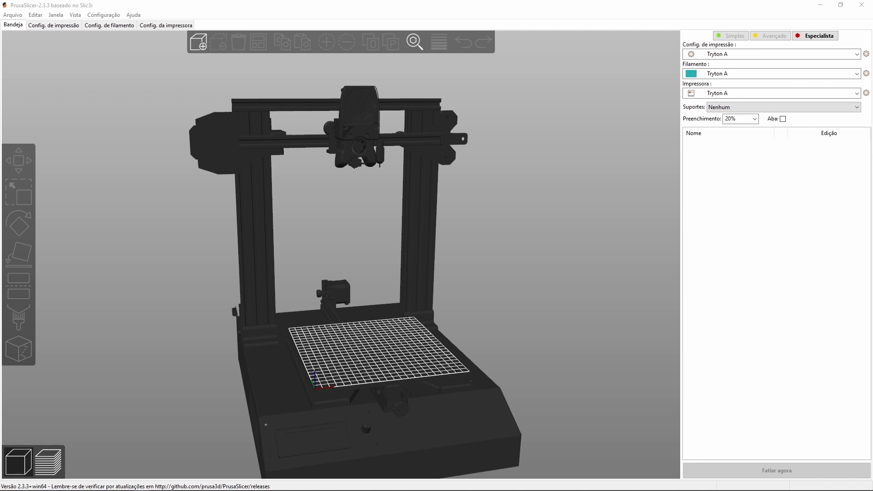
Load dumbledore-s3d.stl onto the print bed and view it up close.
drag(541, 237, 356, 331)
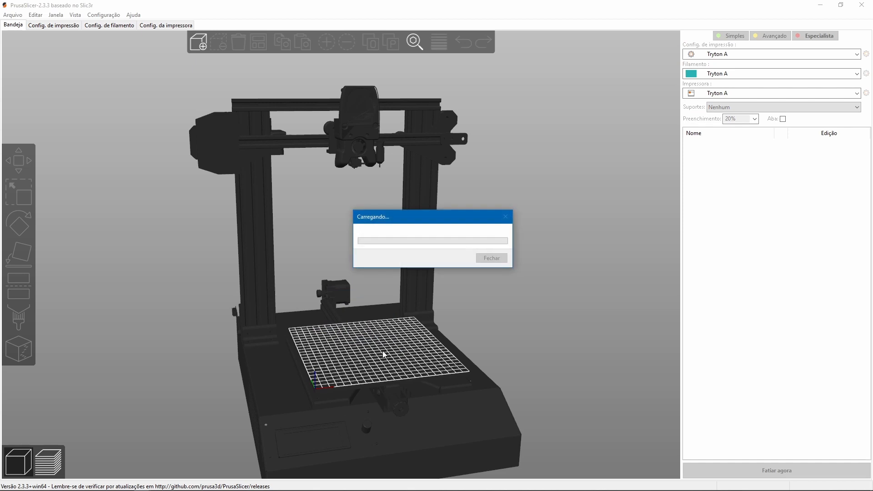
click(520, 306)
drag(402, 389, 311, 218)
scroll(370, 371, up, 3)
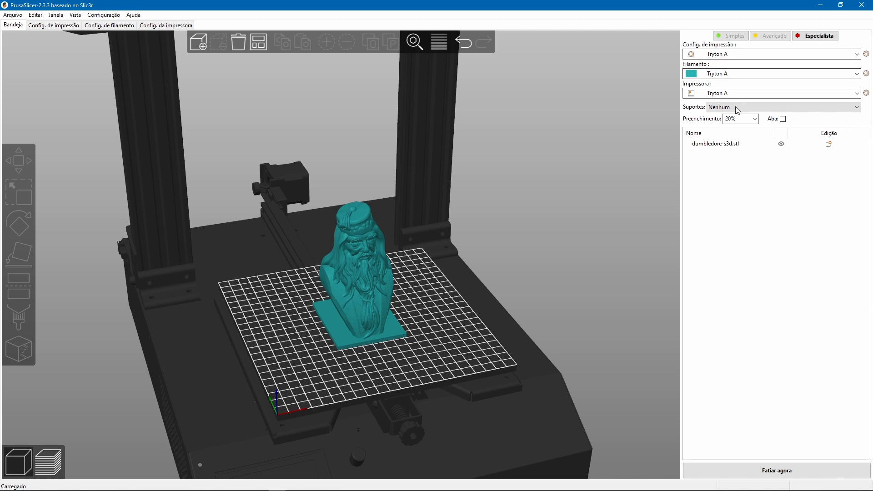
Review the available printer, print settings and filament presets for the custom printer.
click(719, 94)
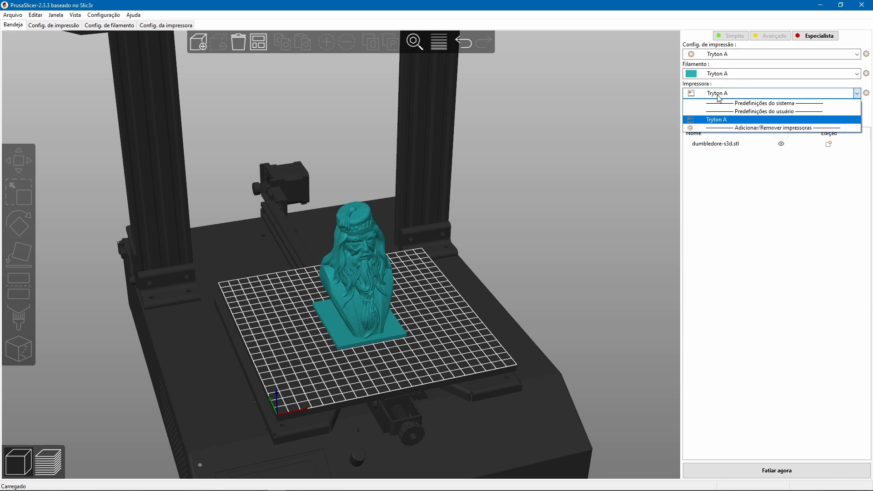
click(723, 53)
click(726, 55)
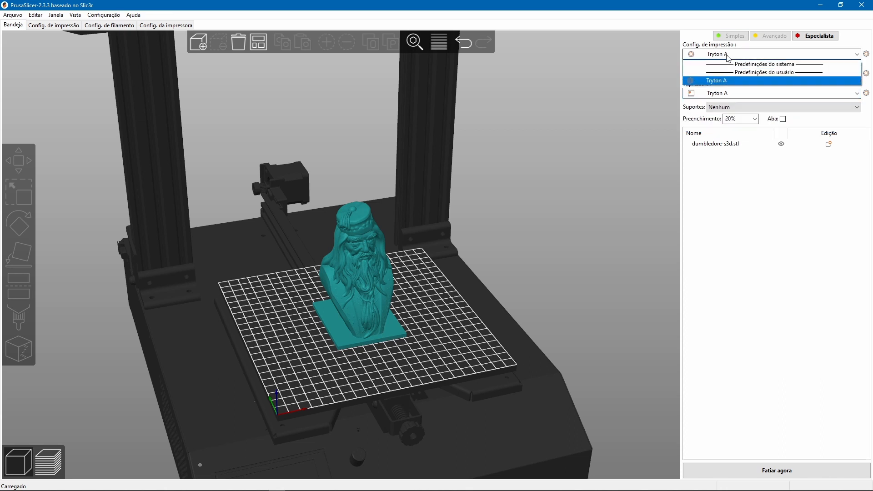
click(727, 55)
click(728, 74)
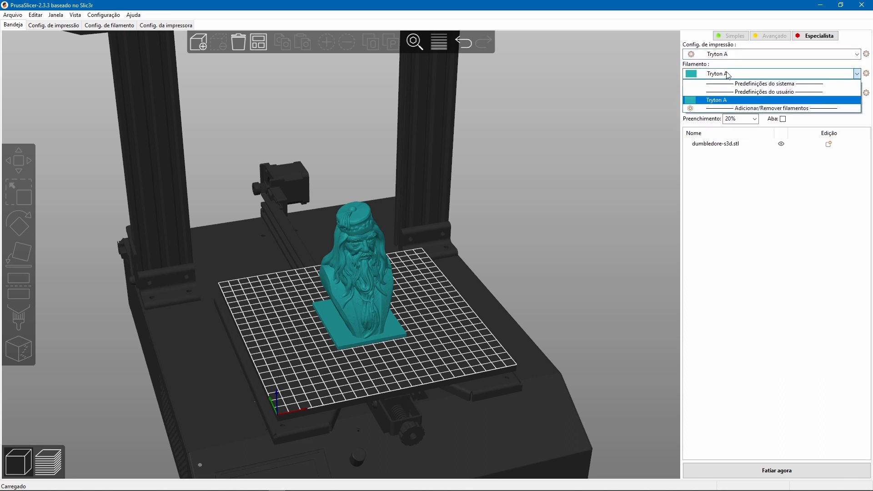
click(730, 58)
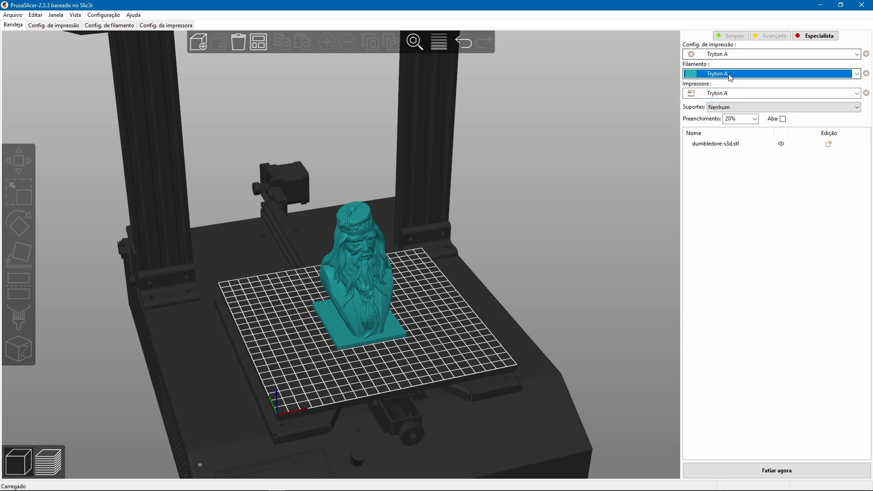
Reopen the configuration assistant to toggle its option for removing user profiles, and close it without applying anything.
click(104, 15)
click(104, 25)
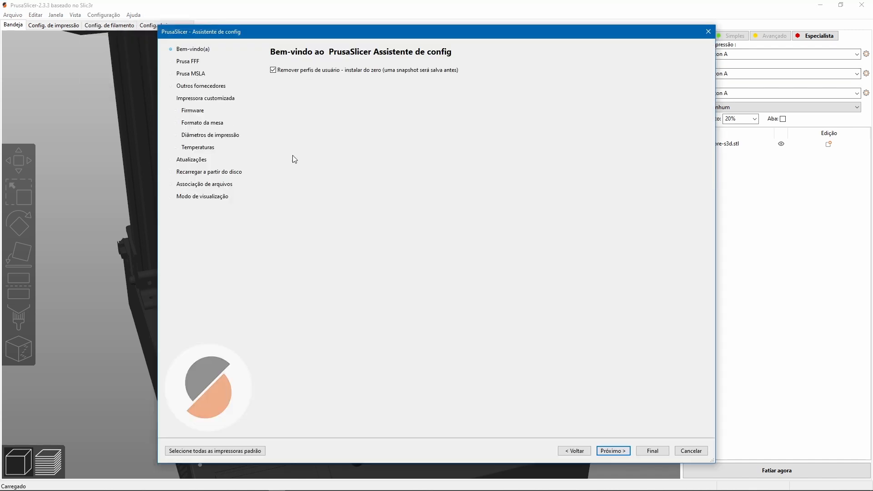
click(278, 71)
click(278, 72)
click(708, 30)
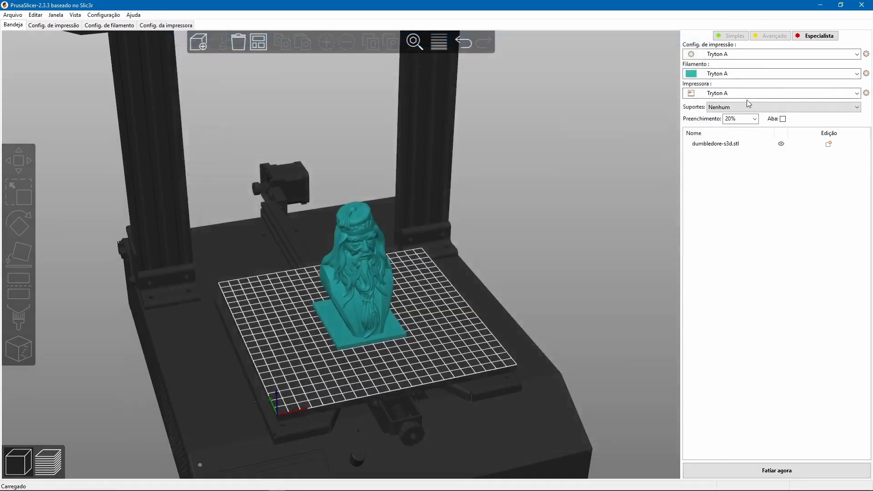
Check the user presets offered for the print settings and leave the selection as it is.
click(737, 58)
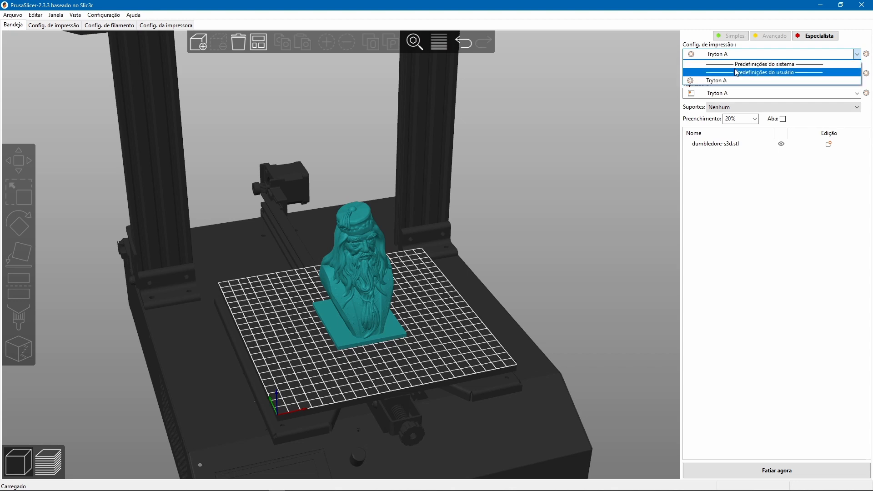
click(662, 68)
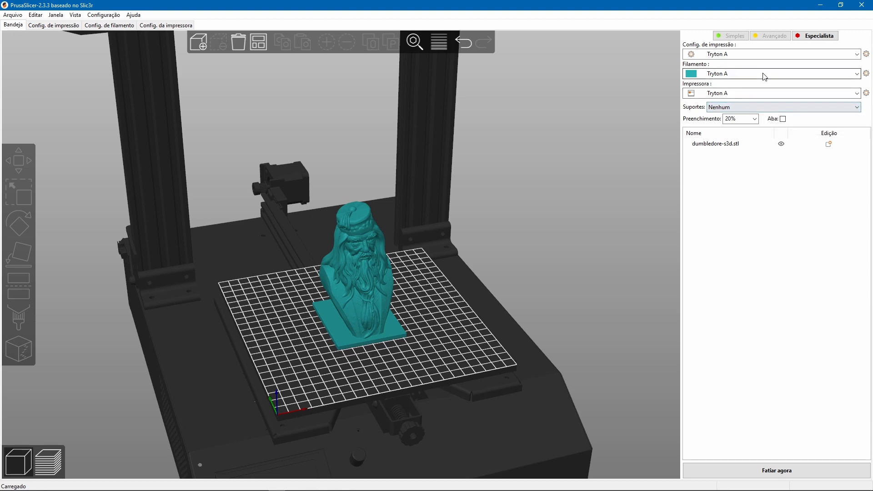
Check the support options and leave them at Nenhum, enable the brim (Aba), and slice the model.
click(740, 108)
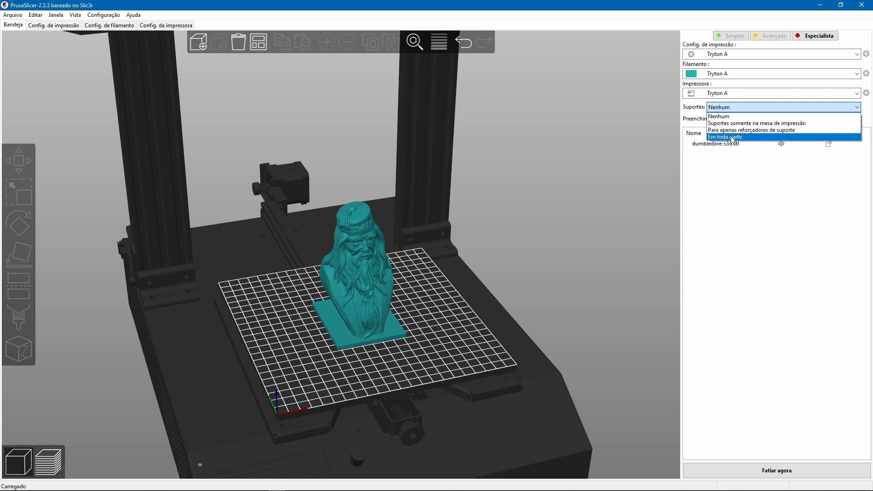
click(771, 175)
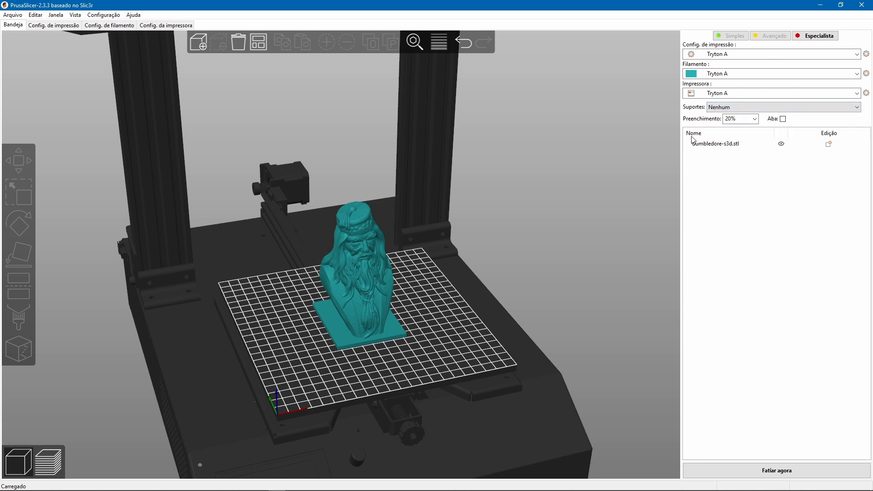
click(782, 119)
click(776, 470)
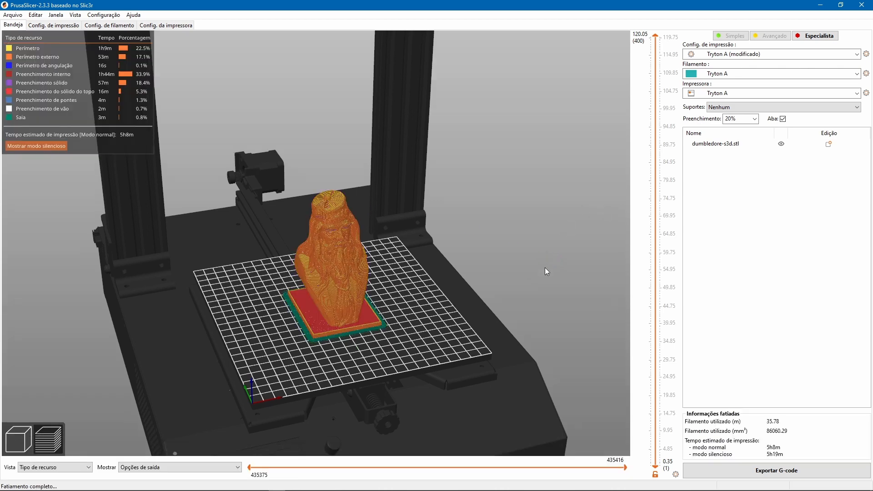
Inspect the infill inside the sliced bust by lowering the layer preview to layer 227 at 68.15 mm.
drag(529, 294, 492, 298)
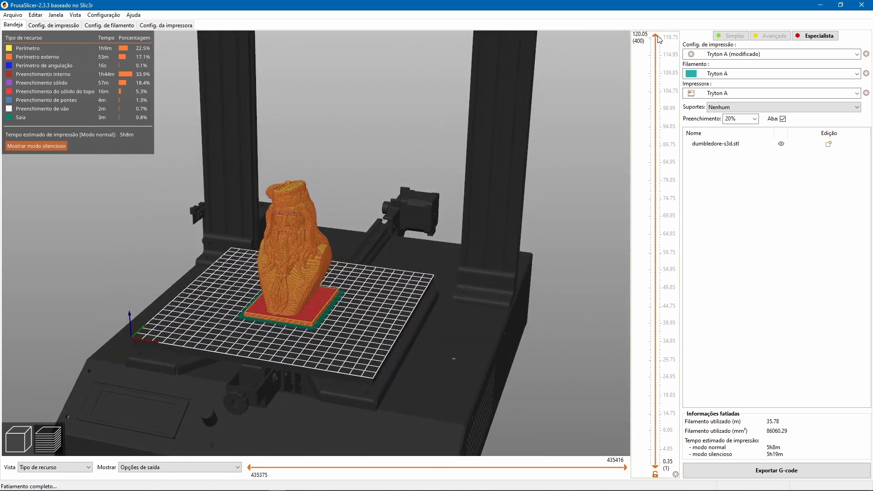
drag(655, 38, 653, 223)
scroll(270, 247, up, 6)
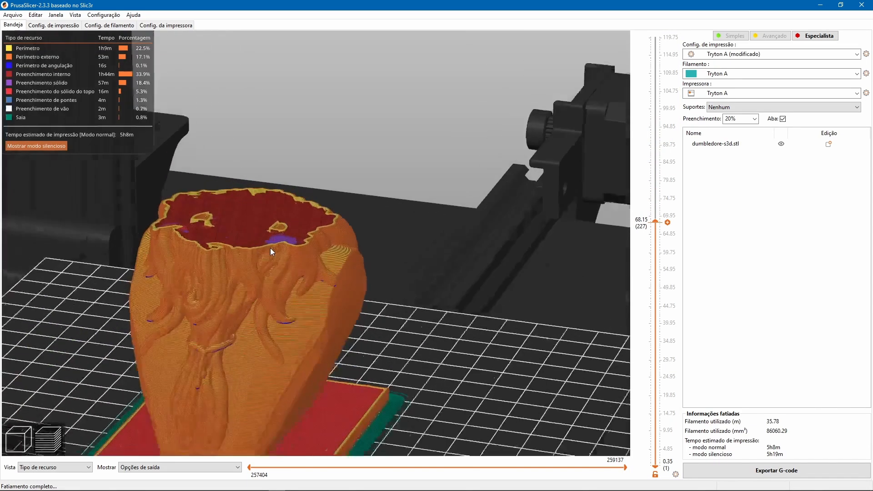
drag(347, 181, 347, 199)
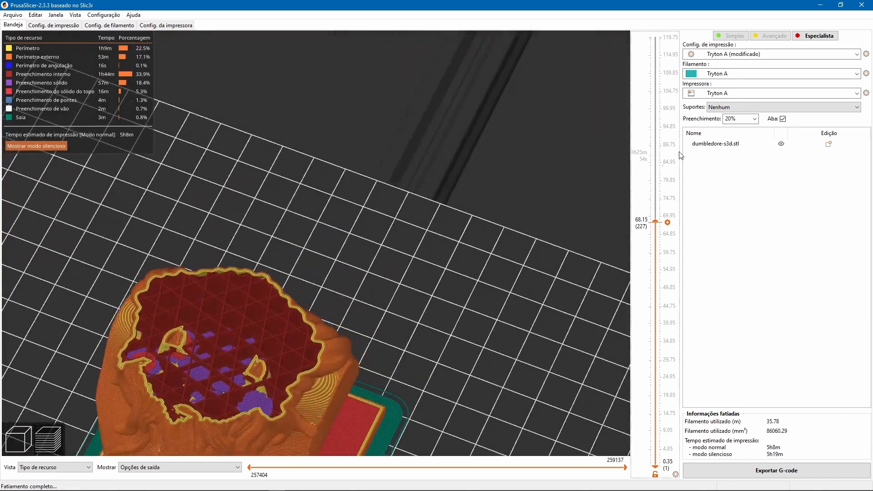
Set the infill density to 30% and inspect the re-sliced cross-section up close.
click(755, 118)
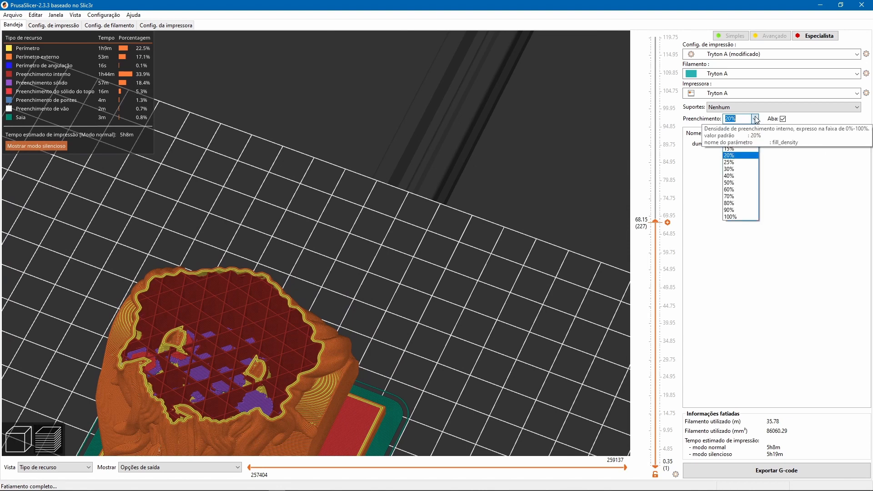
click(736, 169)
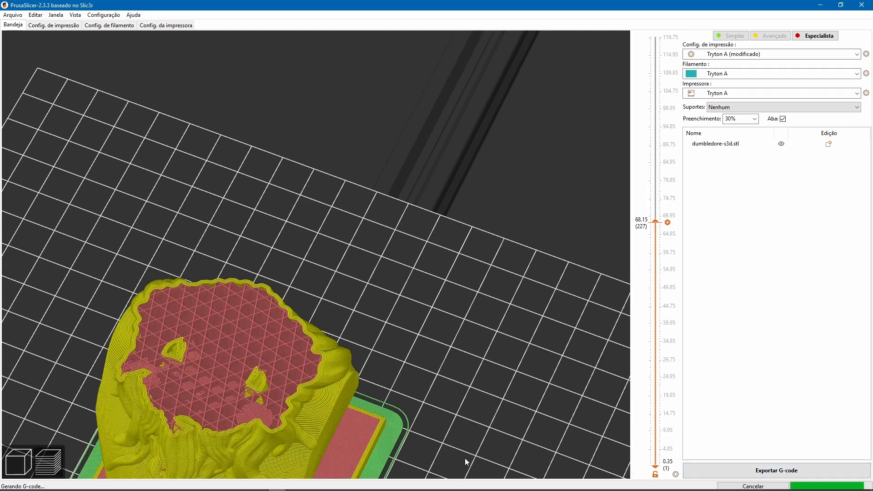
drag(278, 352, 457, 356)
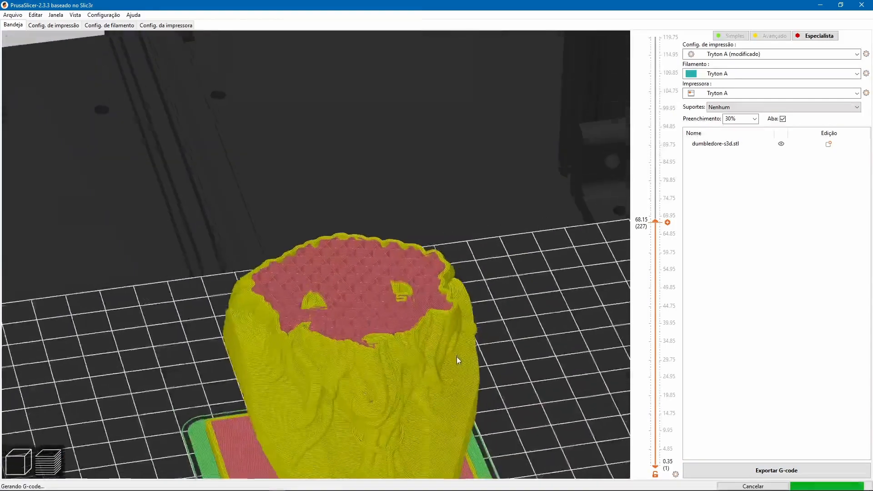
scroll(471, 347, down, 8)
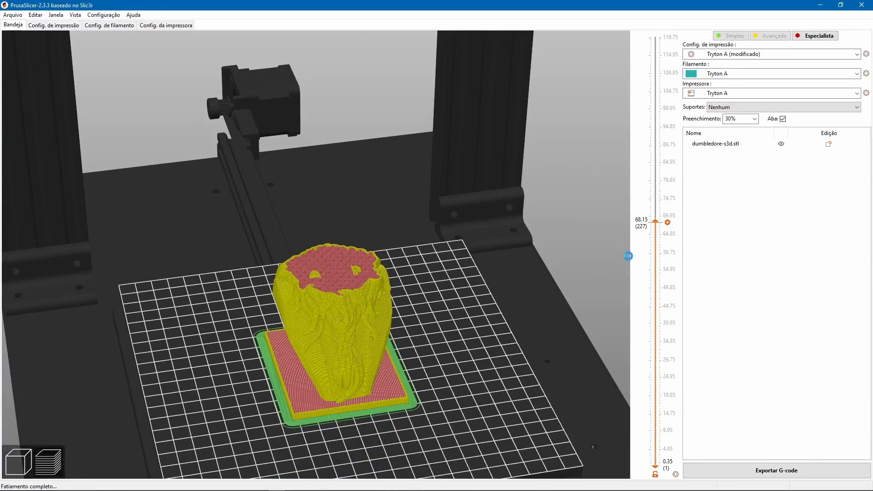
drag(605, 264, 496, 291)
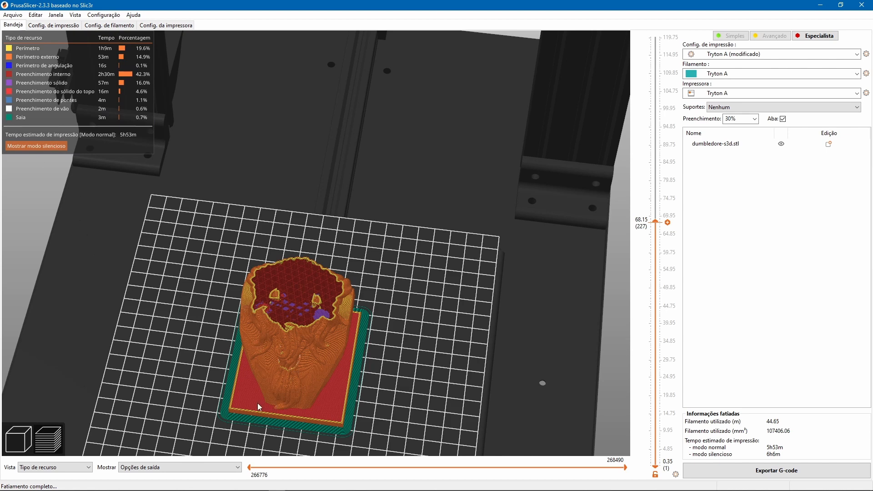
scroll(392, 320, up, 5)
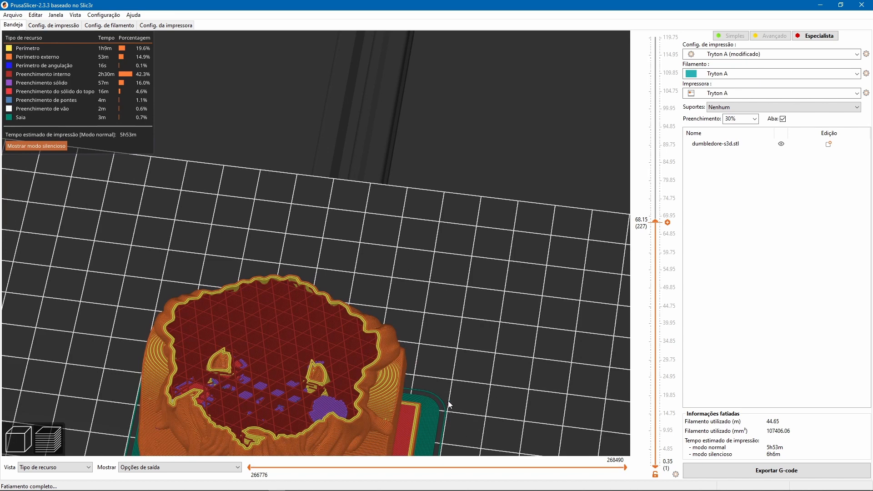
Look through the print, filament and printer settings pages of the Tryton A profiles.
click(59, 26)
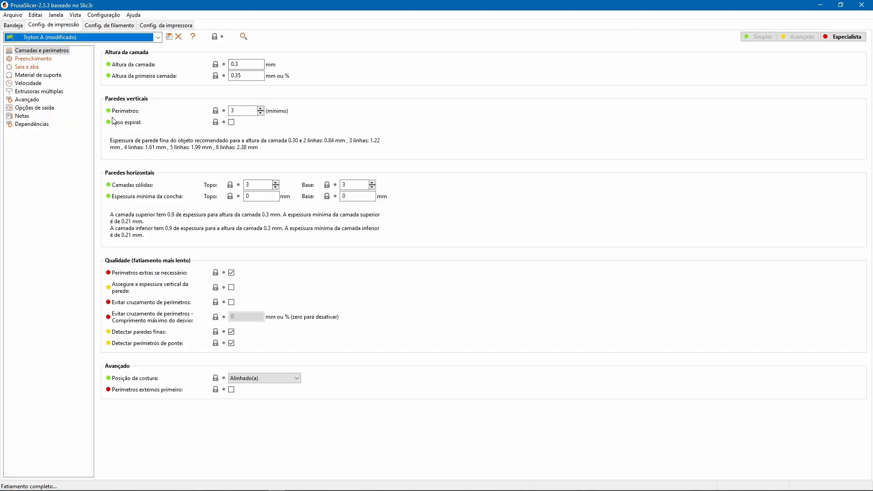
click(13, 25)
click(45, 26)
click(121, 26)
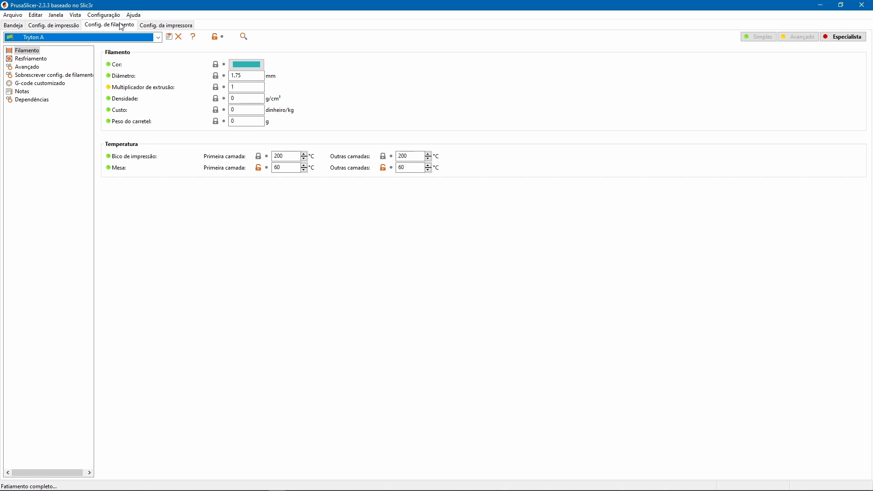
click(179, 26)
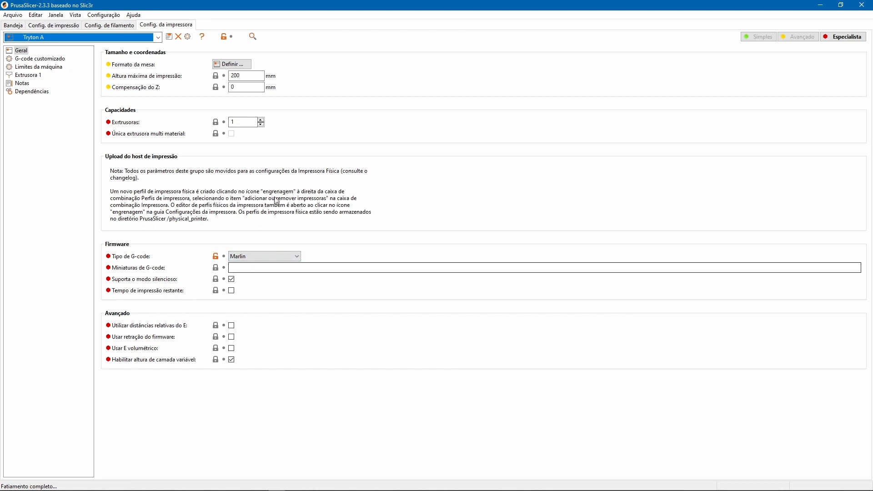
click(107, 14)
Set the layer height to 0.2 mm in the print settings.
click(39, 25)
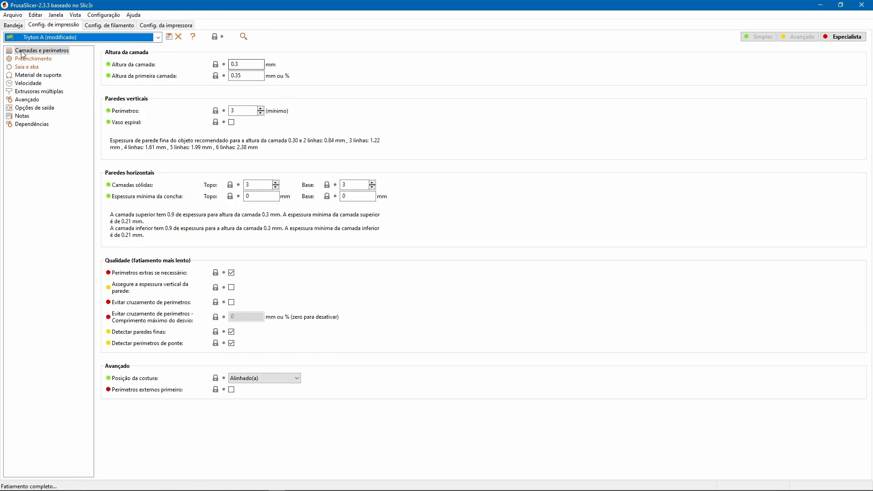
click(256, 64)
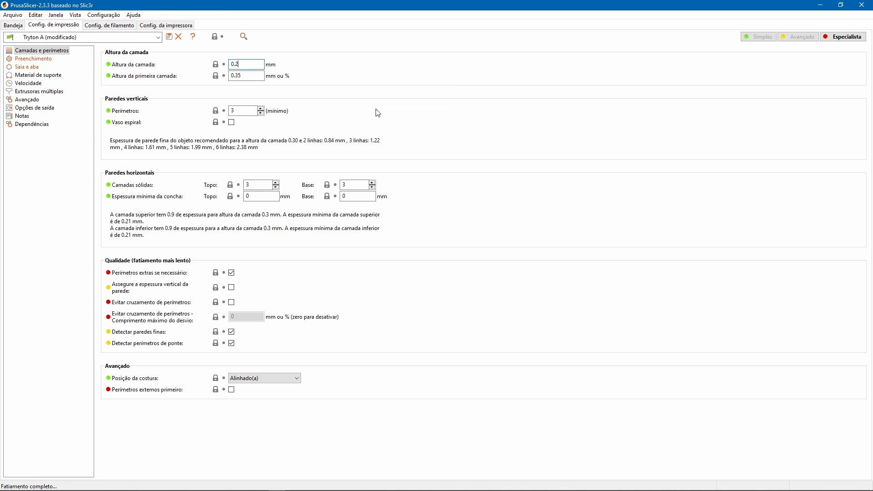
click(244, 111)
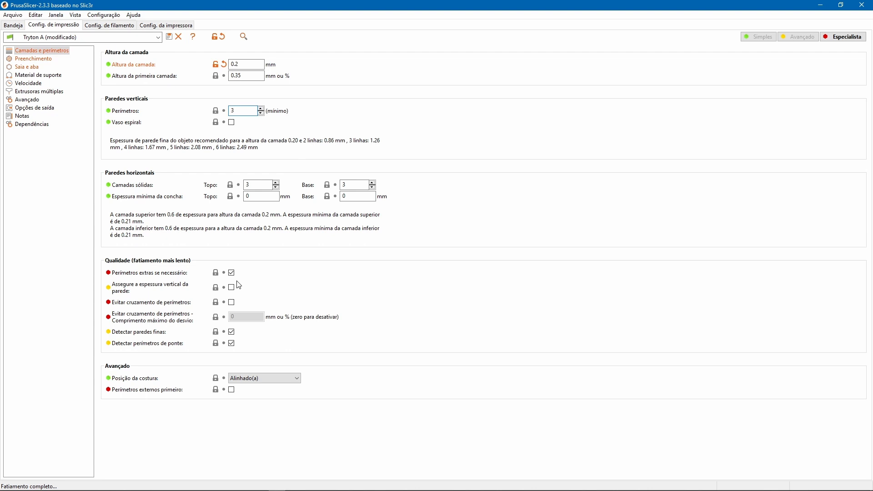
Change the infill pattern to Hexágono and preview the sliced model cut at layer 426, 85.35 mm.
click(32, 59)
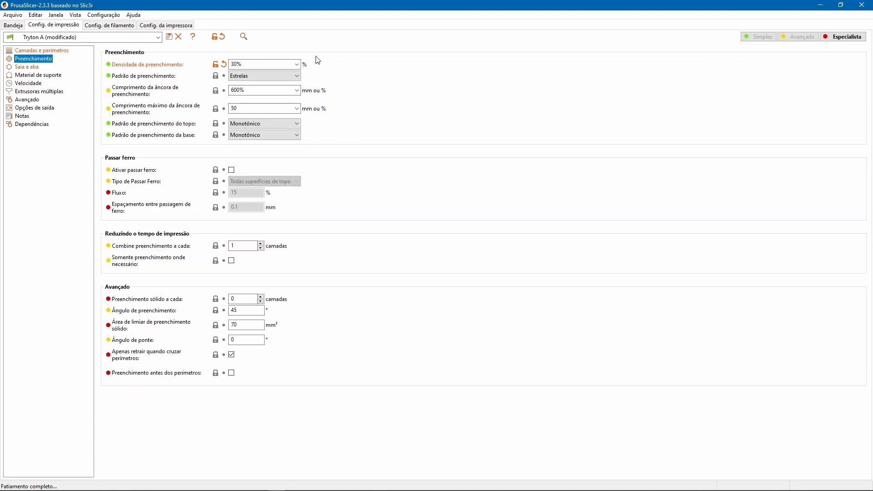
click(261, 76)
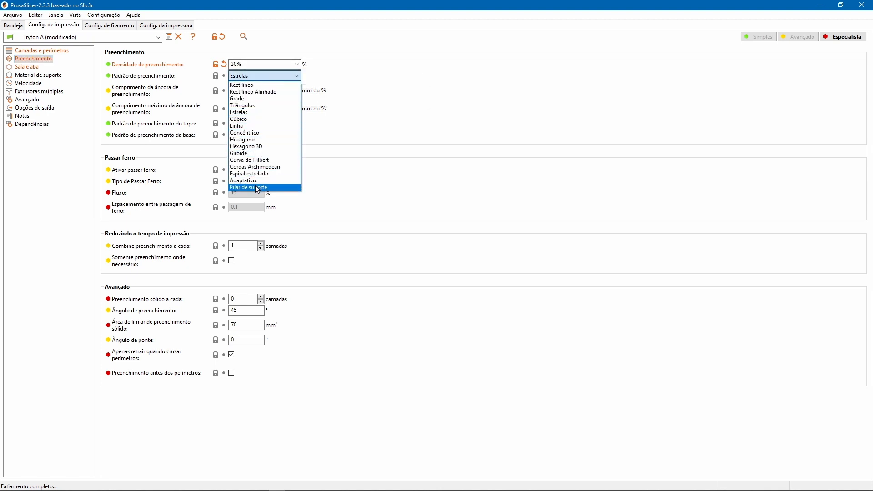
click(266, 139)
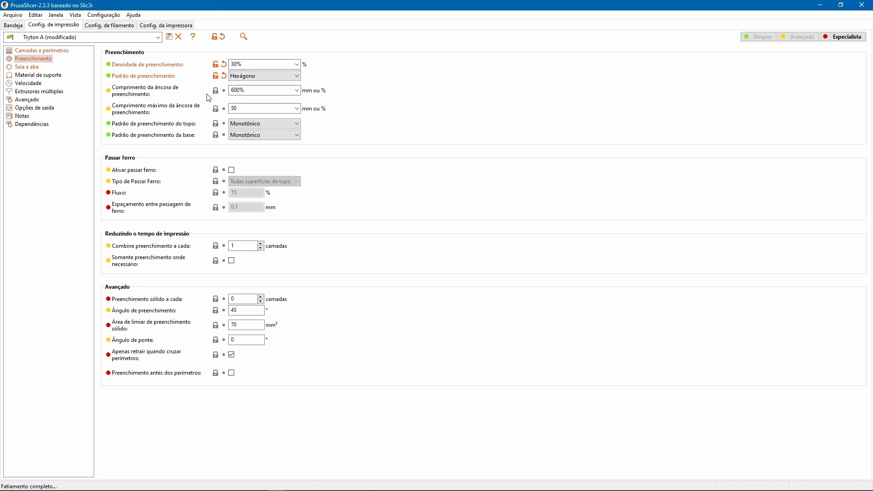
click(12, 26)
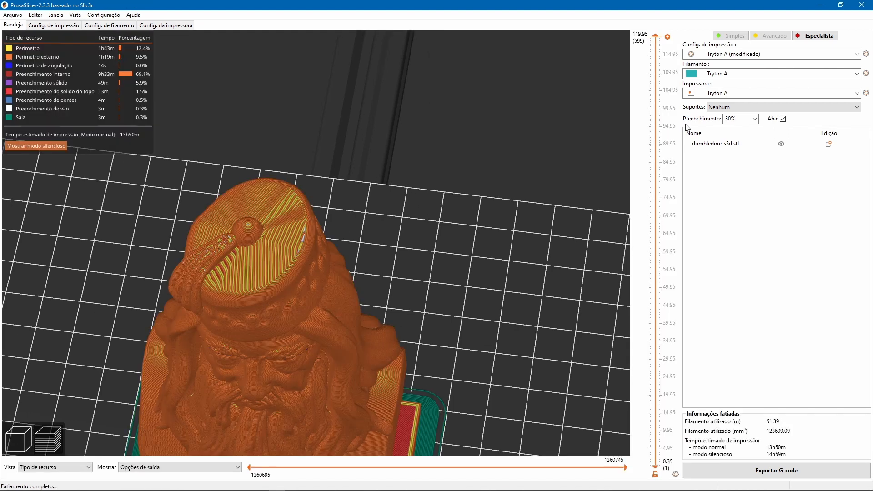
drag(655, 36, 655, 160)
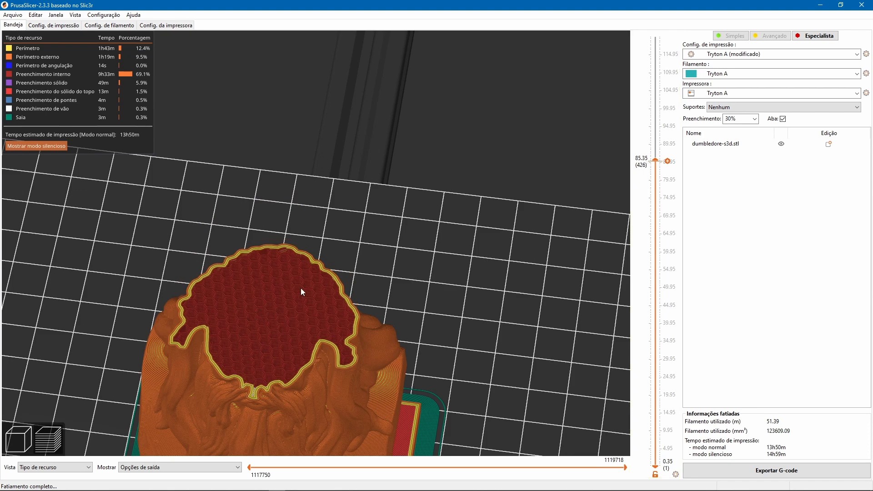
Set the infill density to 5% in the print settings and inspect the hexagonal infill in the preview.
click(57, 26)
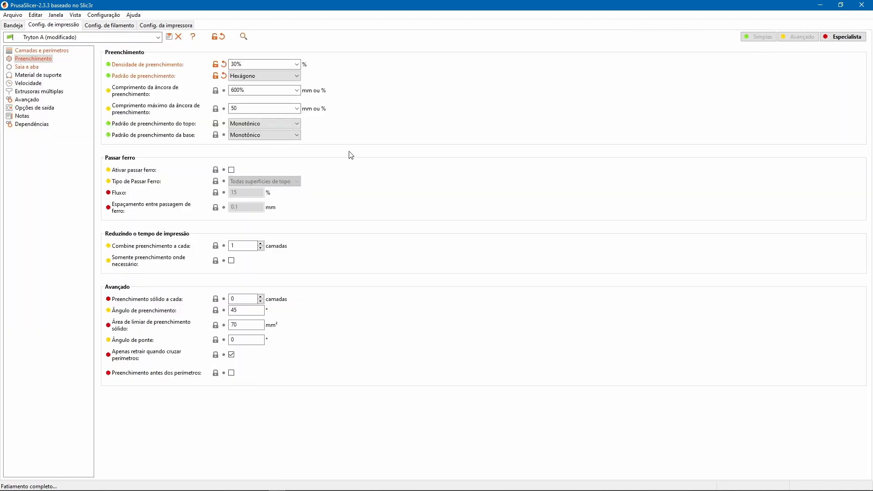
click(254, 63)
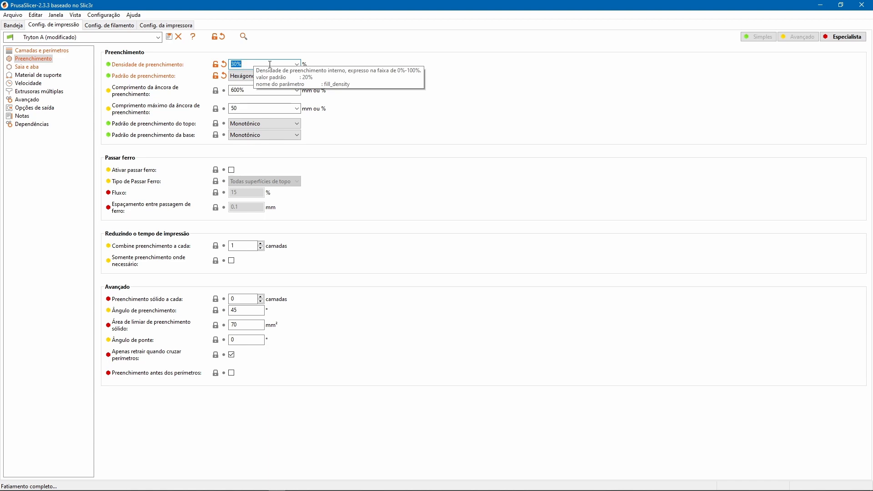
text(5)
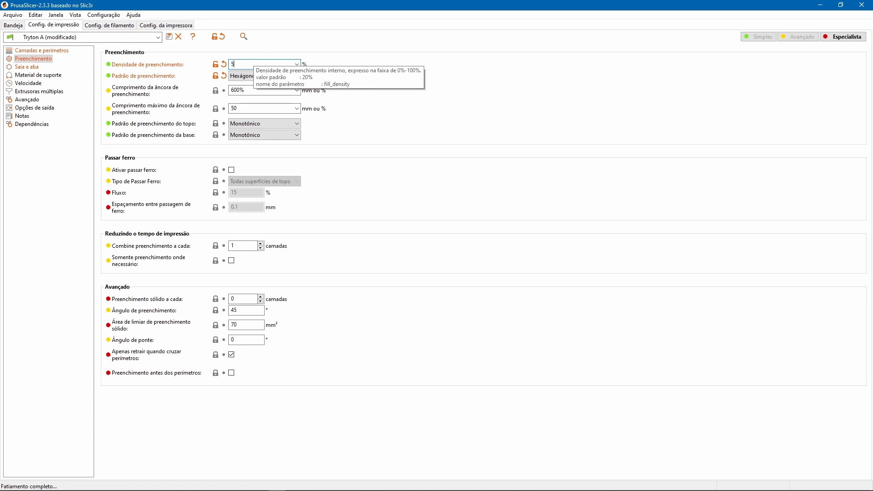
click(14, 25)
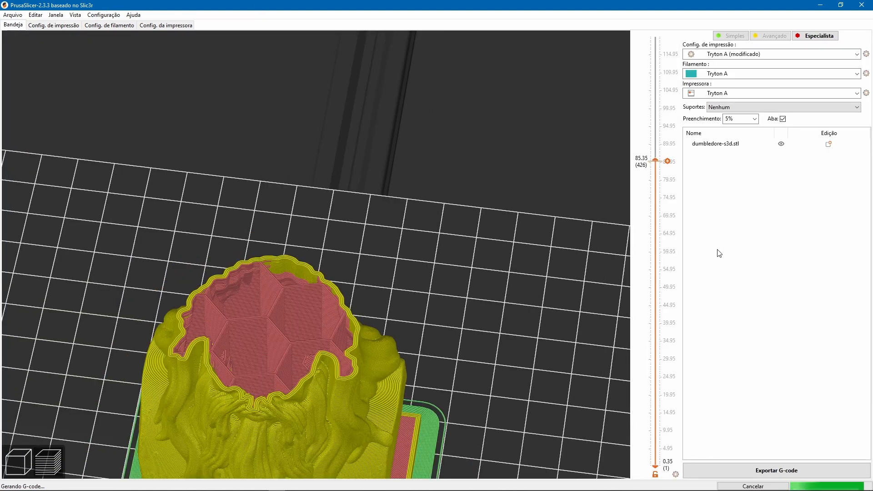
drag(287, 318, 258, 318)
Set the infill density to 10%, slice the model again and inspect its hexagonal infill.
click(739, 118)
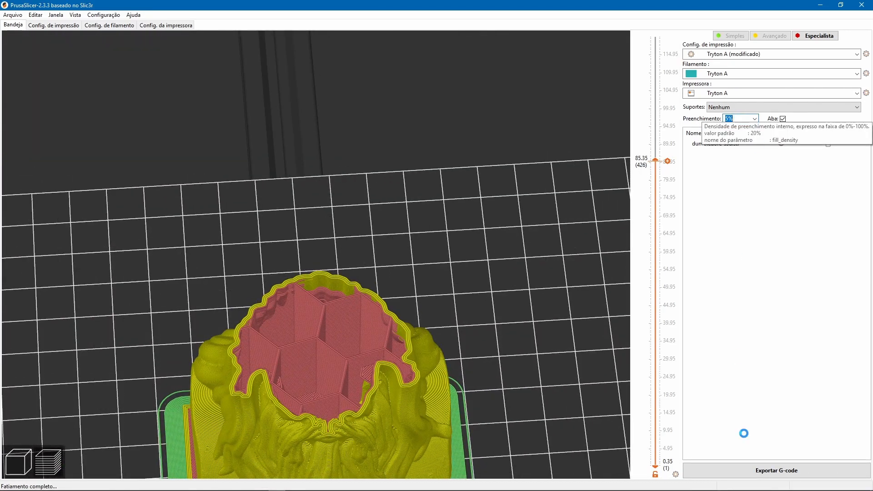
text(10)
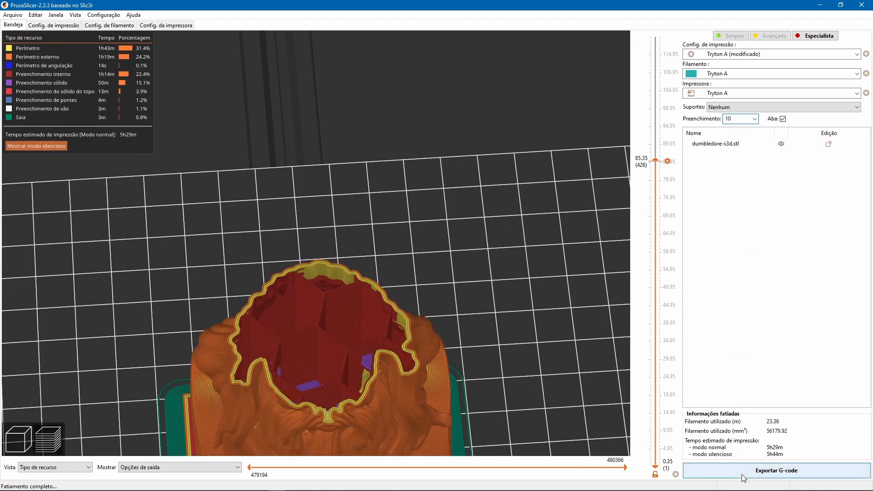
click(742, 474)
click(404, 252)
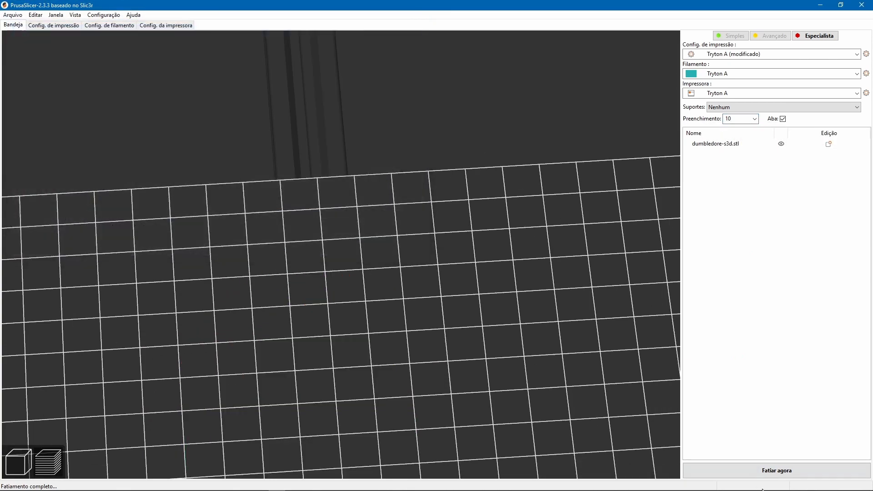
click(770, 472)
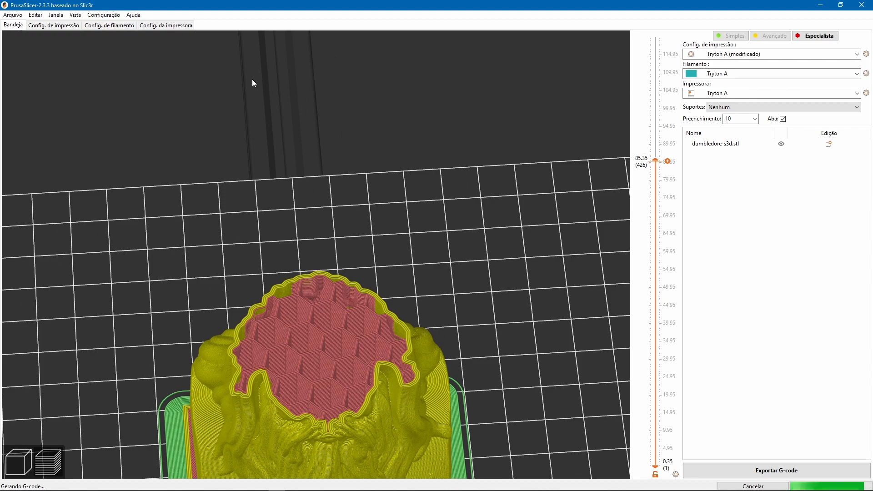
mouse_move(283, 347)
mouse_down()
mouse_move(281, 323)
mouse_move(288, 337)
mouse_up()
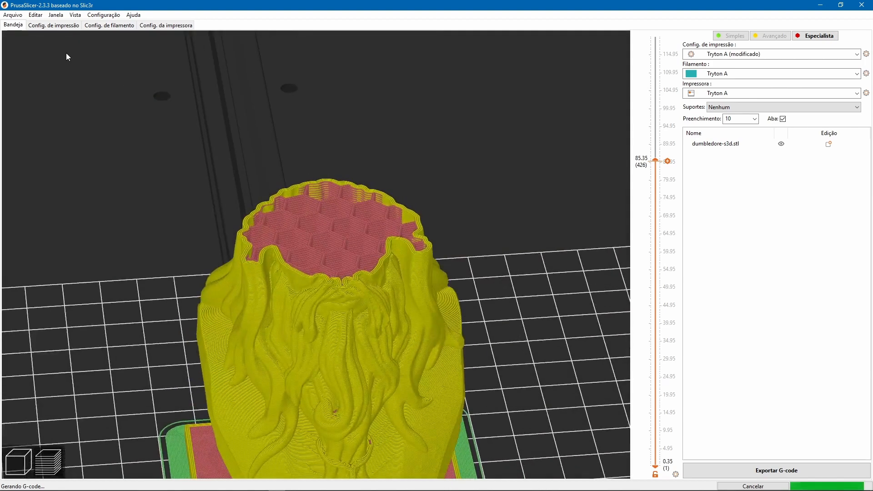
Change the brim width in the skirt and brim print settings and return to the model on the print bed.
click(67, 27)
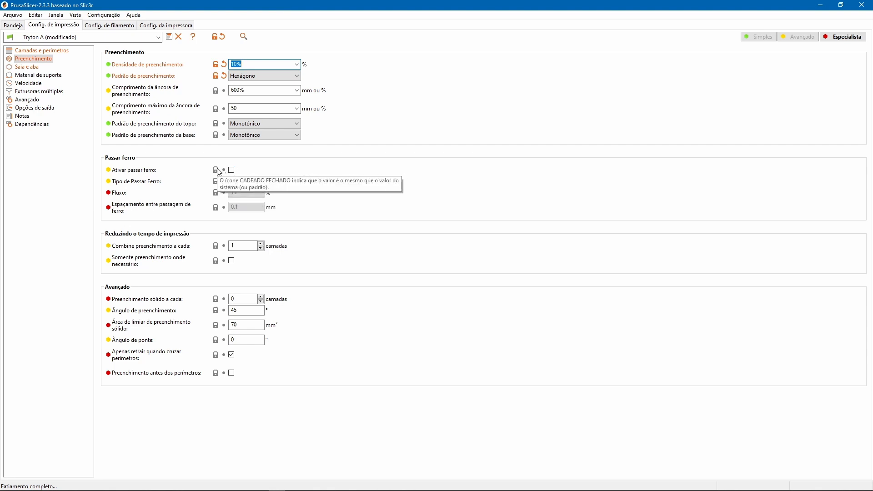
click(22, 67)
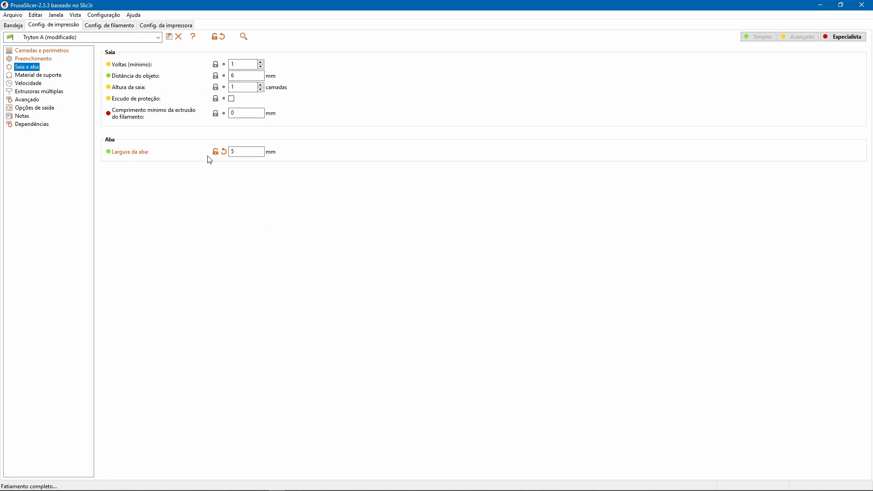
drag(238, 152, 212, 151)
click(14, 26)
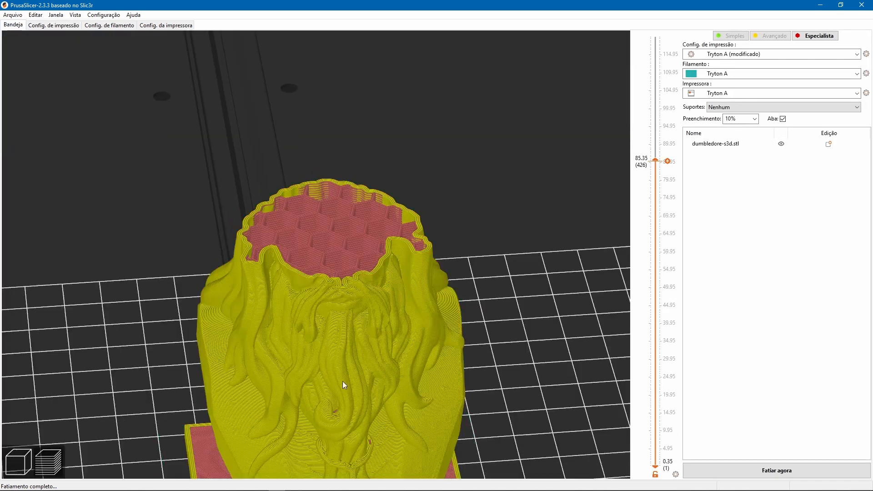
Slice the model with the brim enabled and inspect the brim around the base in the preview.
scroll(342, 380, up, 2)
scroll(347, 386, down, 6)
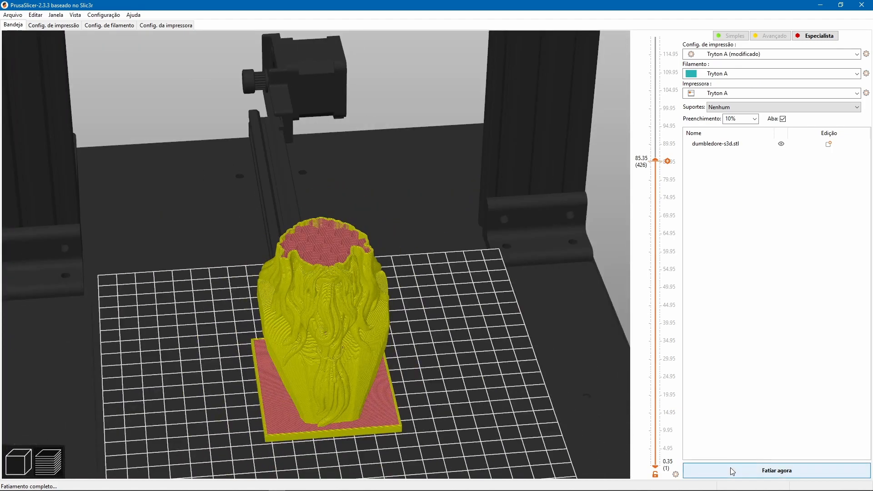
click(732, 471)
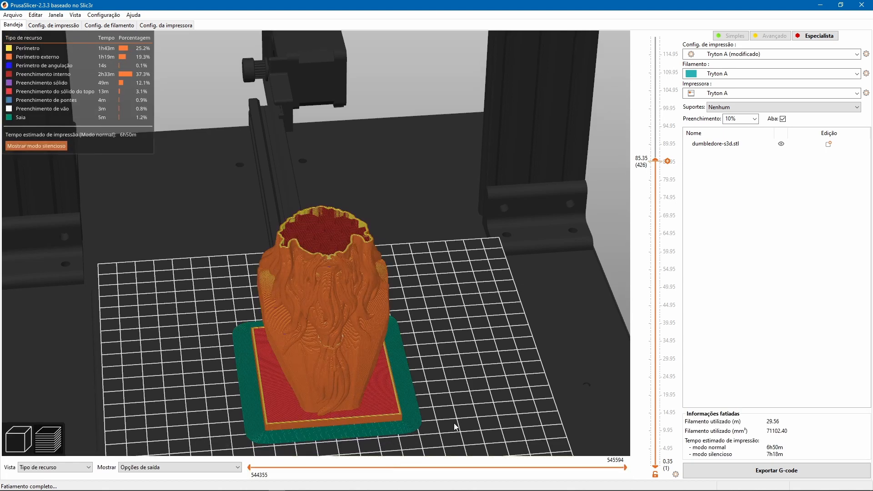
scroll(421, 414, up, 3)
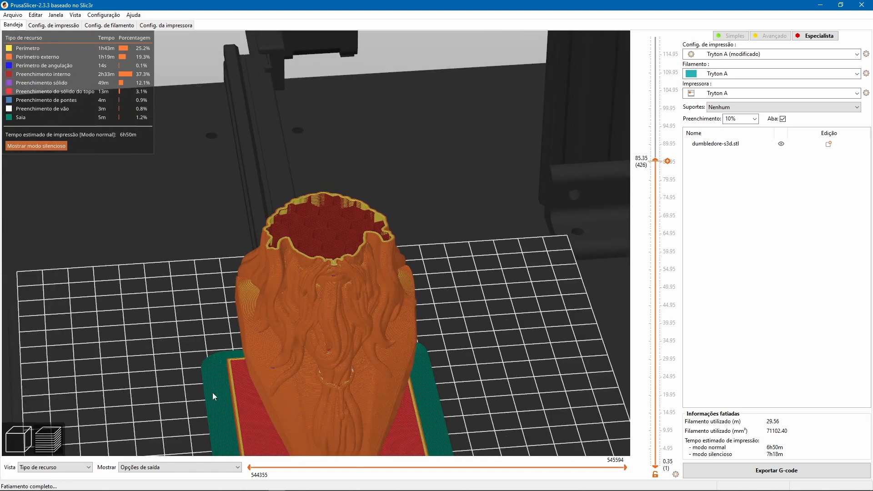
scroll(212, 392, up, 3)
scroll(188, 400, up, 3)
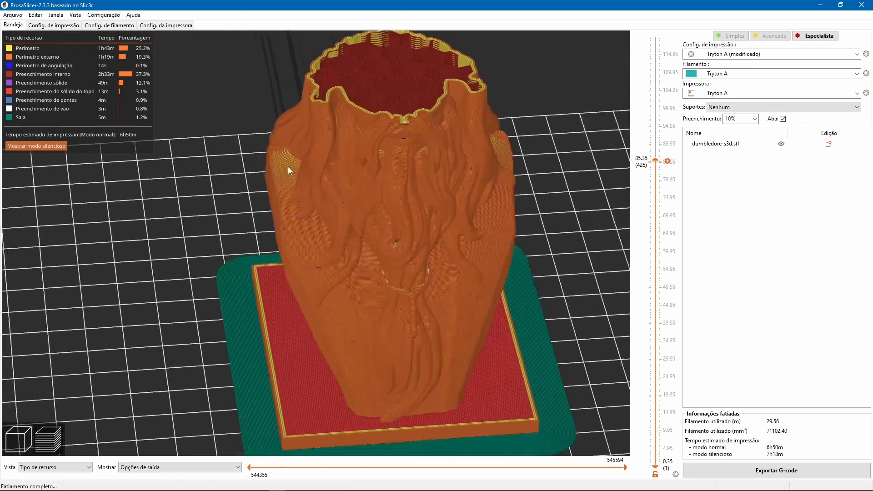
scroll(291, 168, up, 2)
scroll(249, 392, up, 2)
scroll(250, 392, up, 2)
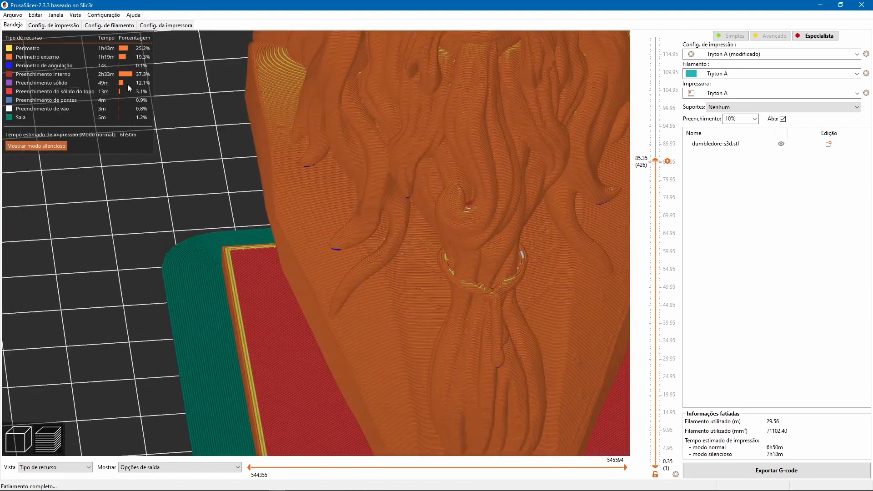
Set the skirt's distance from the object to 12 mm, slice again and inspect the skirt outside the brim.
click(53, 25)
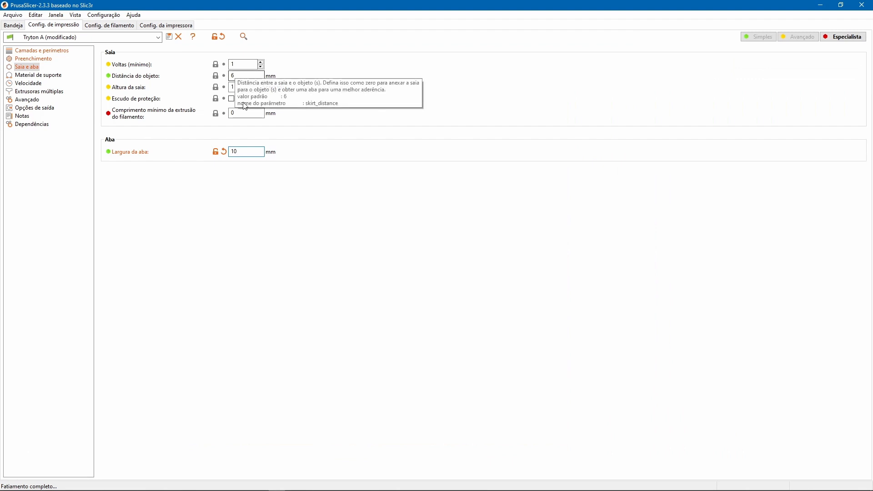
double_click(241, 76)
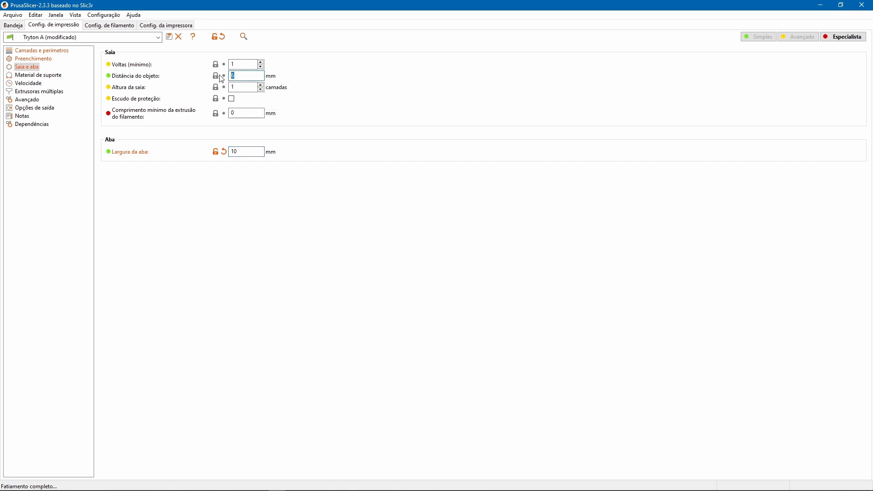
click(6, 26)
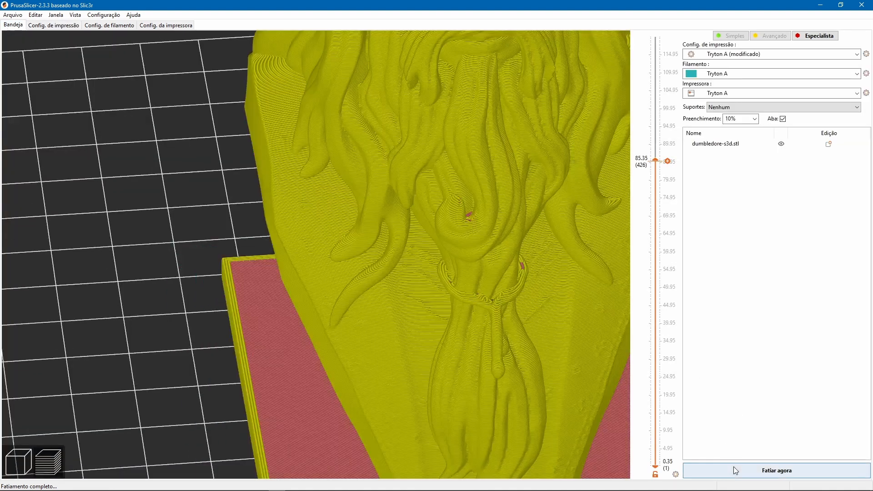
click(736, 468)
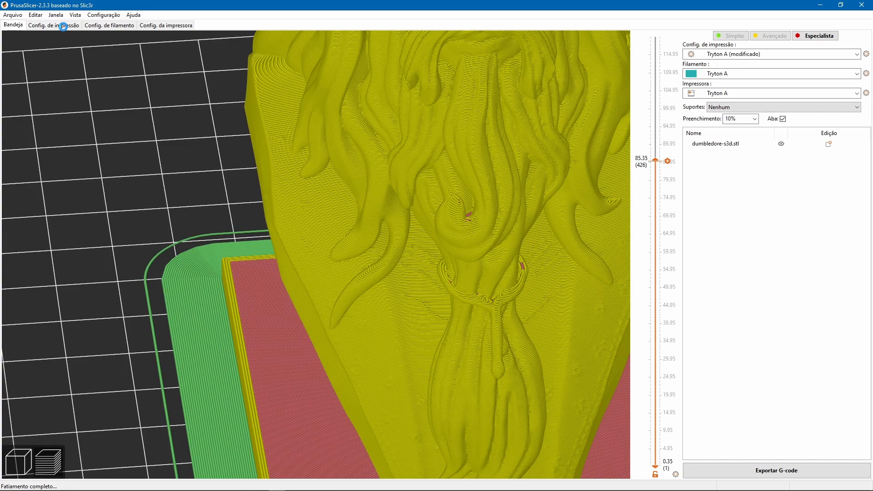
scroll(231, 265, down, 5)
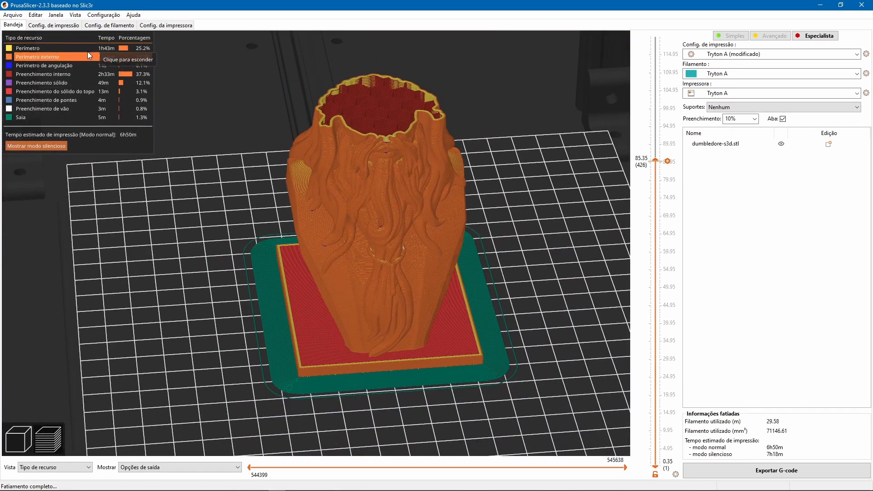
Set the brim width to 0 mm, the skirt to 3 loops at 6 mm from the object, and slice the model again.
click(54, 25)
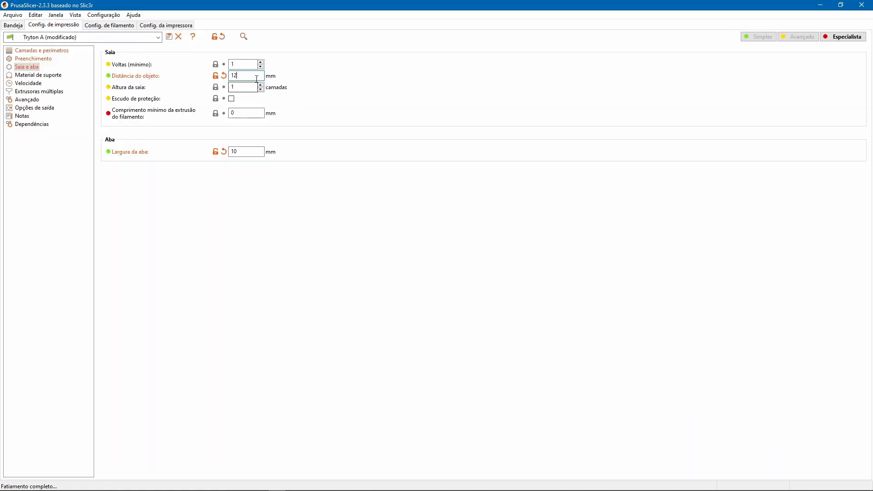
double_click(259, 153)
text(0)
key(Tab)
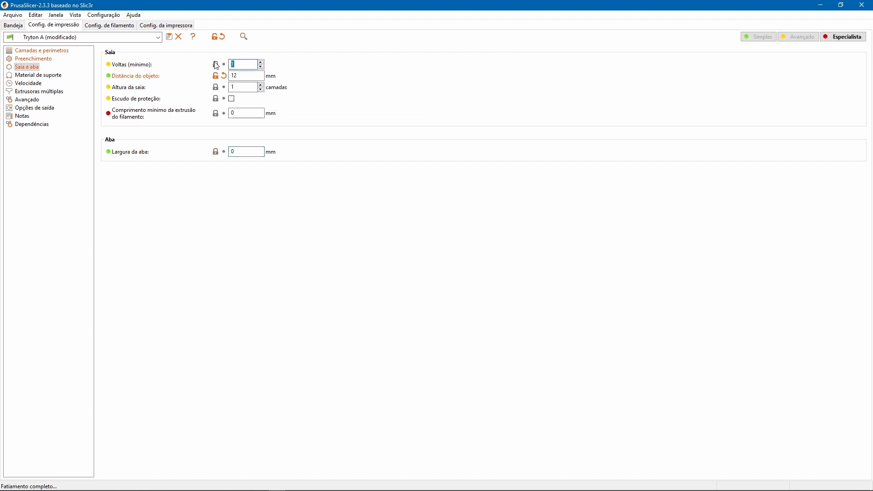
key(Tab)
text(6)
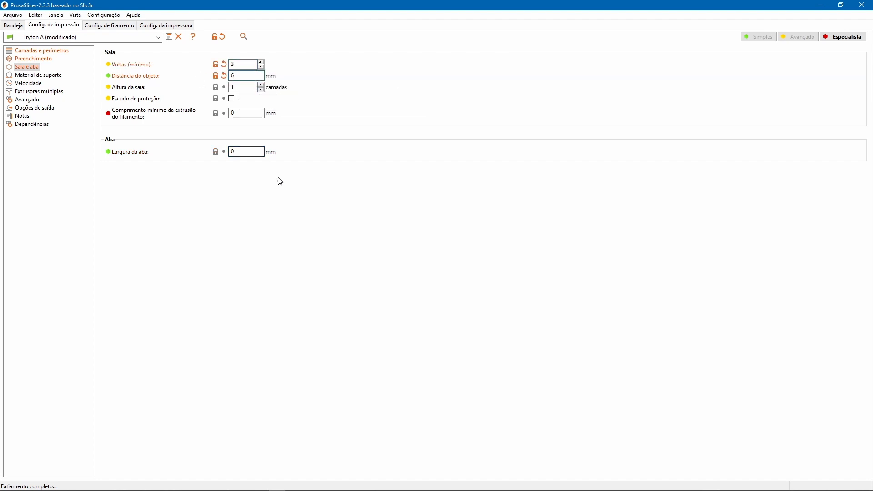
click(16, 26)
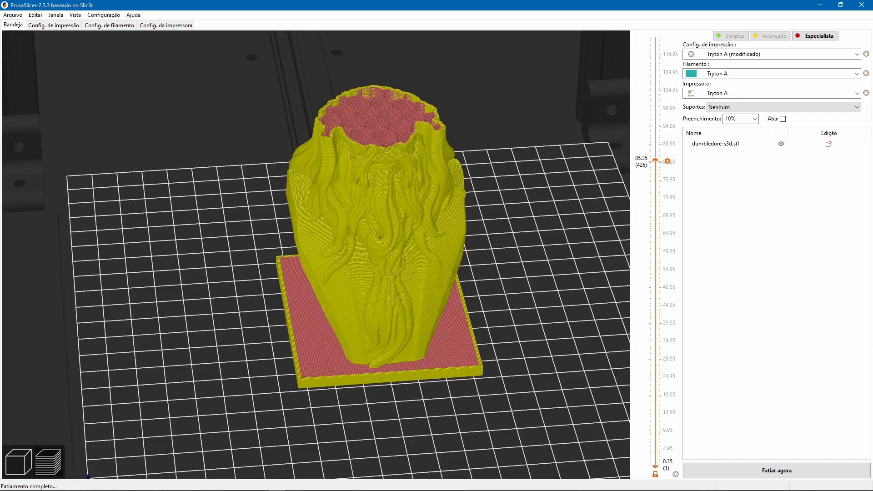
click(749, 468)
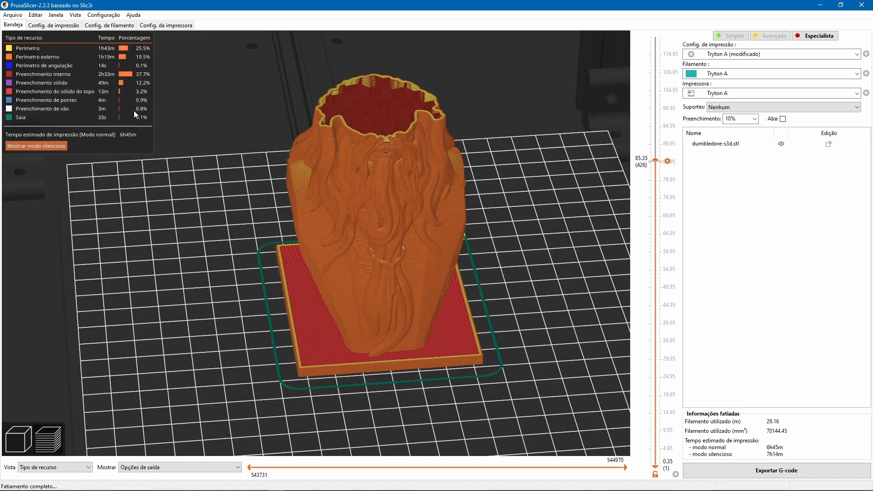
Review the support material, speed, multiple extruder, advanced and output options in the print settings.
click(54, 26)
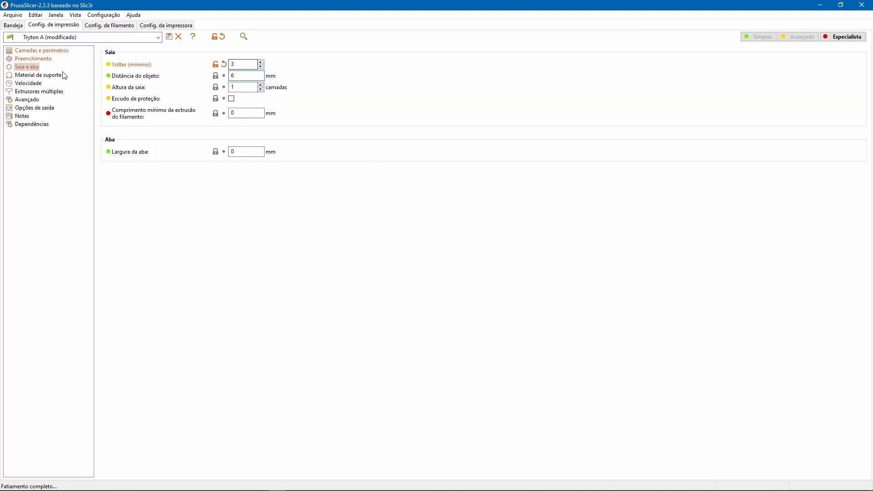
click(52, 77)
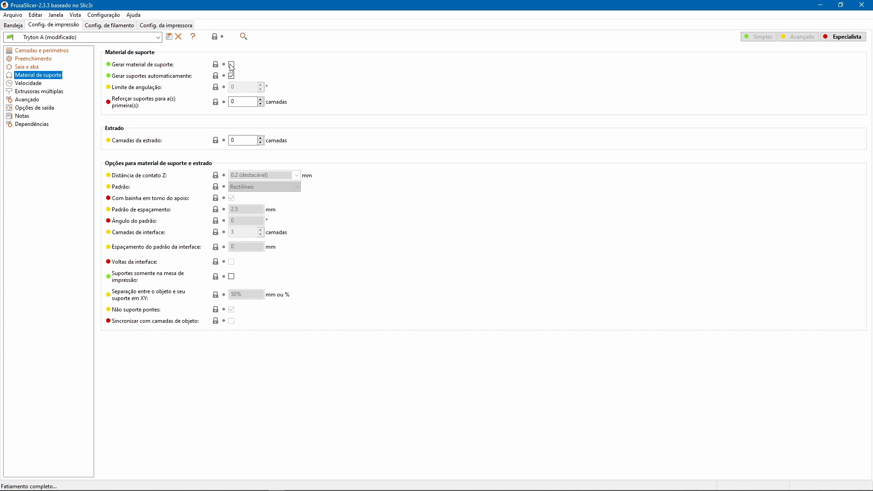
click(37, 85)
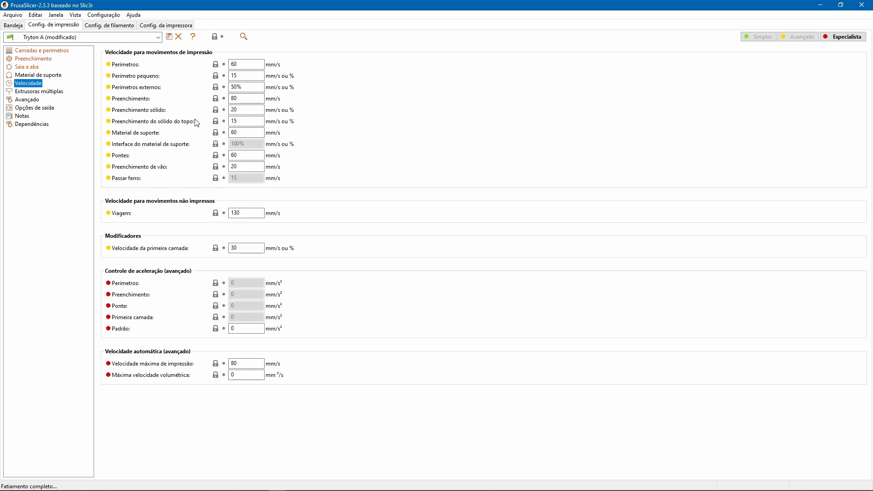
click(31, 84)
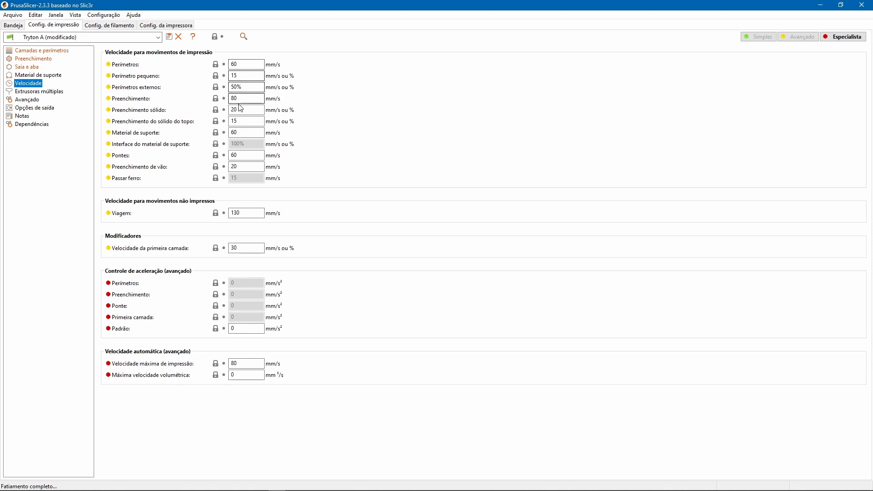
click(244, 156)
double_click(243, 155)
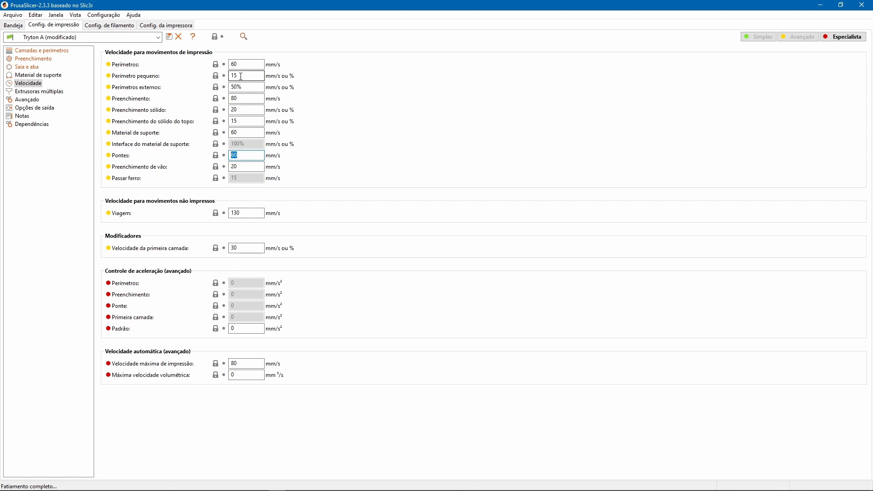
click(35, 92)
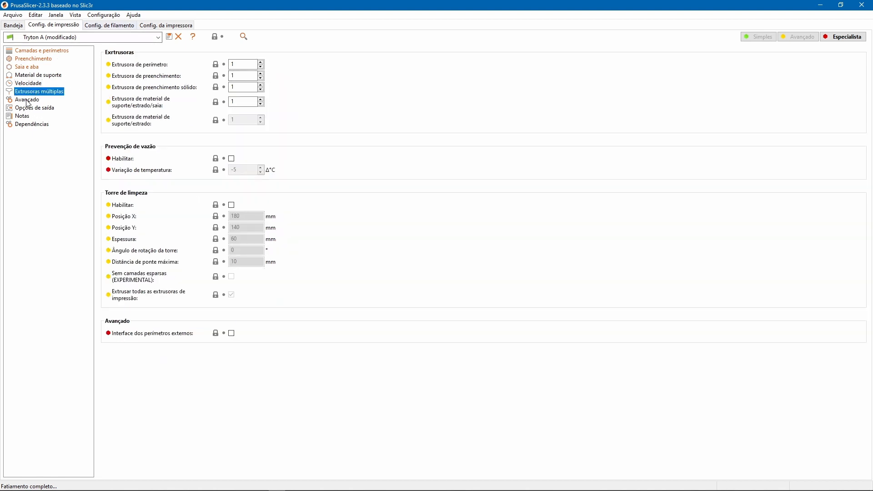
click(27, 101)
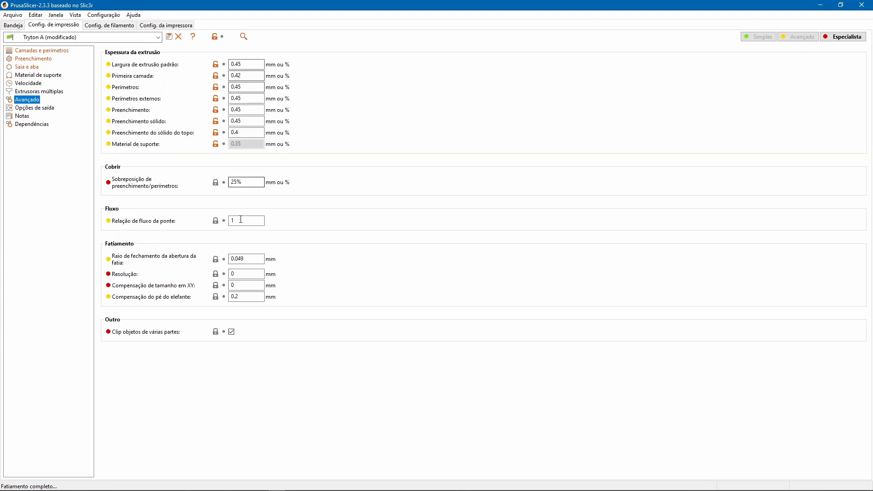
click(46, 108)
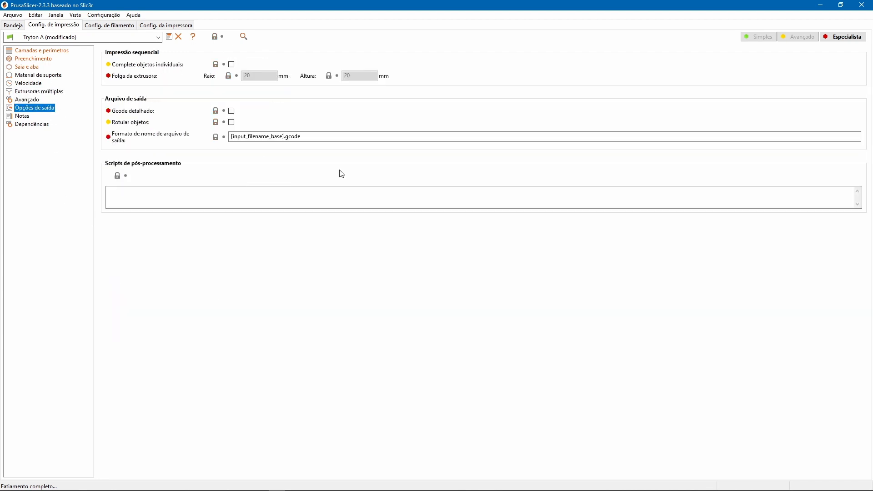
Review the filament settings, including temperatures, cooling, advanced properties, overrides, custom G-code, notes and dependencies.
click(115, 26)
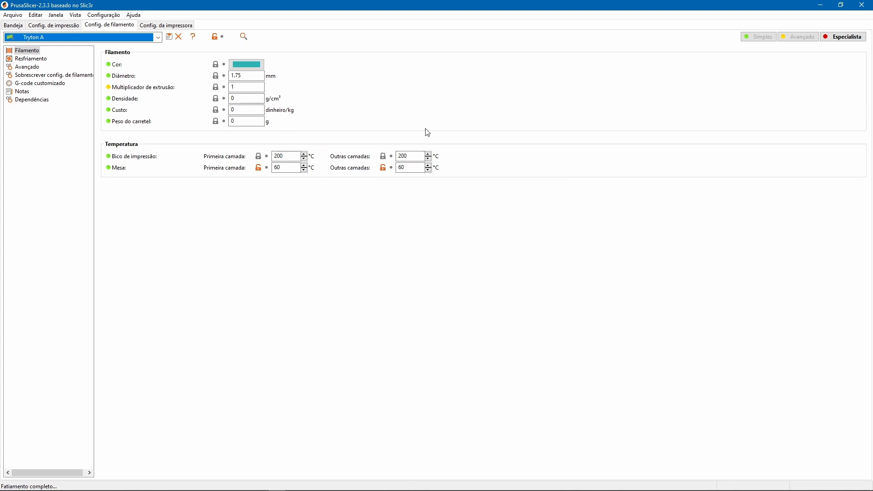
click(44, 60)
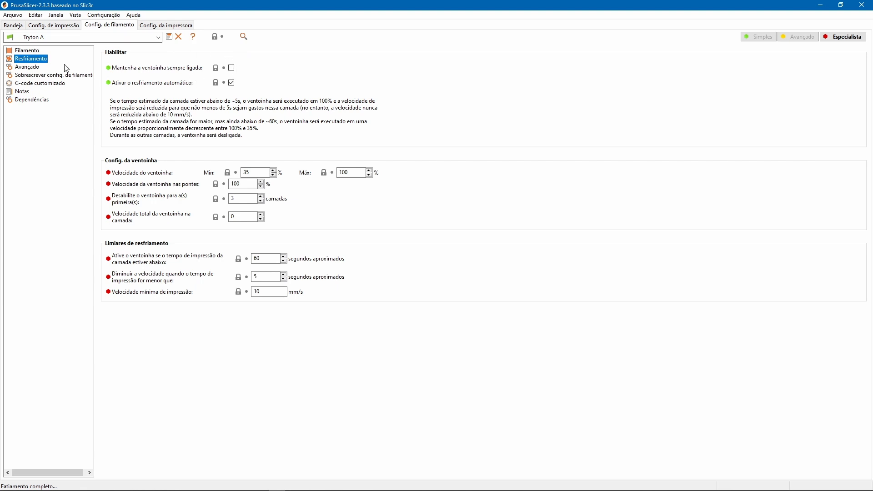
click(39, 70)
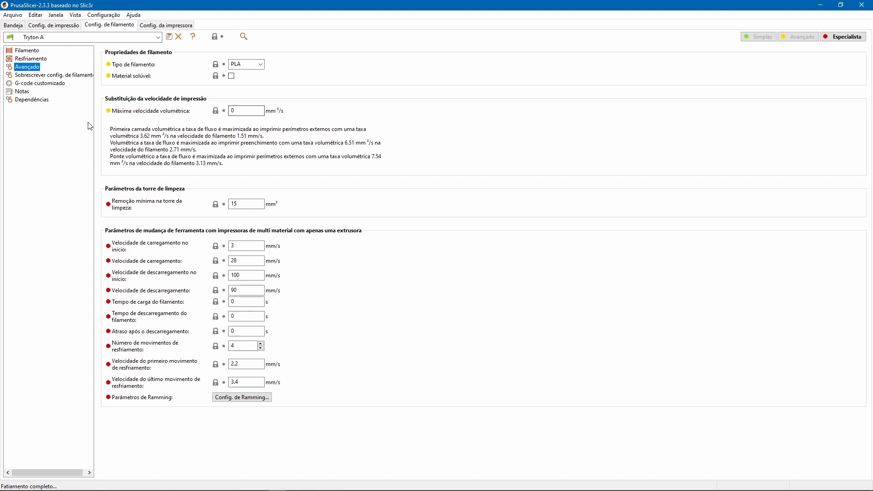
click(28, 73)
click(26, 67)
click(26, 75)
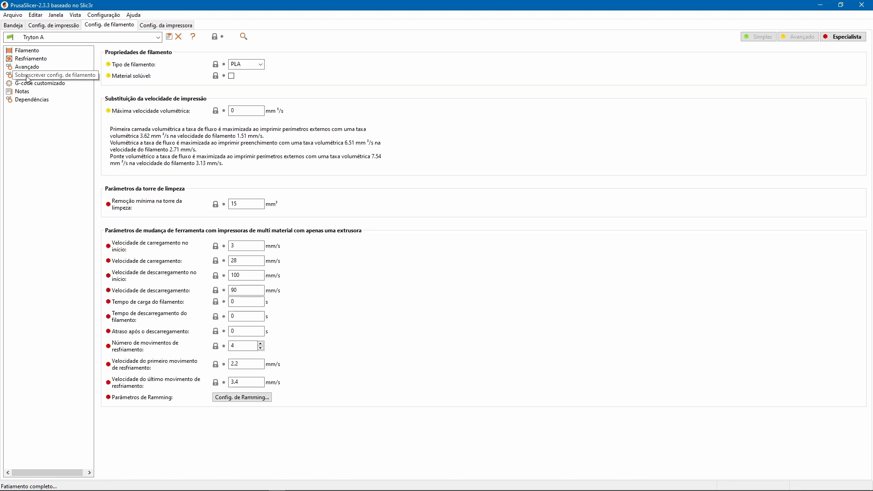
click(26, 83)
click(27, 92)
click(31, 100)
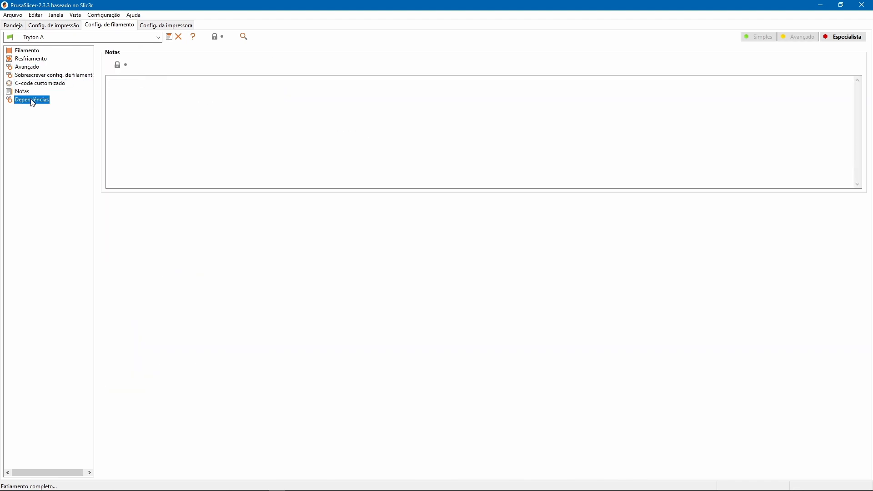
click(39, 76)
click(33, 68)
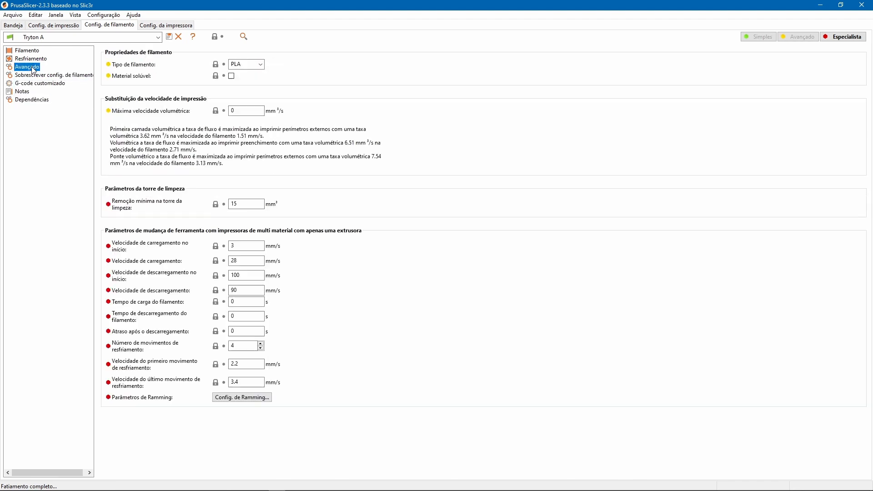
Set the maximum print height in the printer's general settings to 360 mm.
click(168, 26)
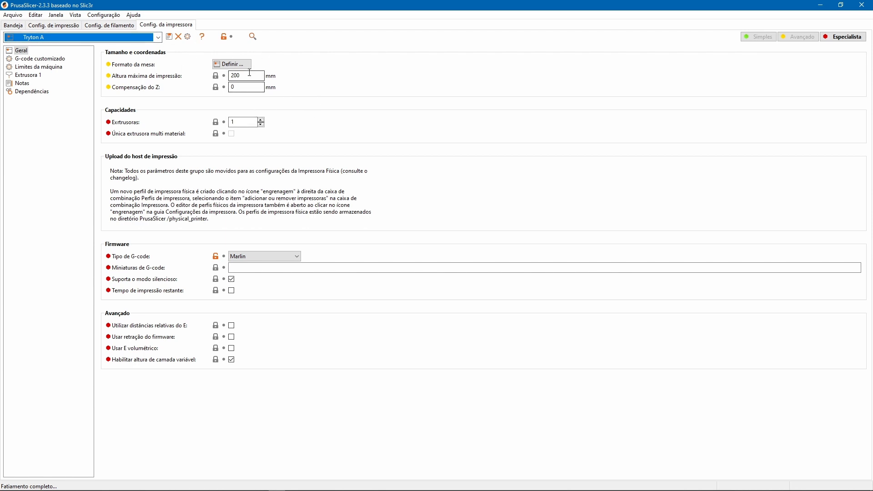
drag(241, 76, 230, 76)
text(360)
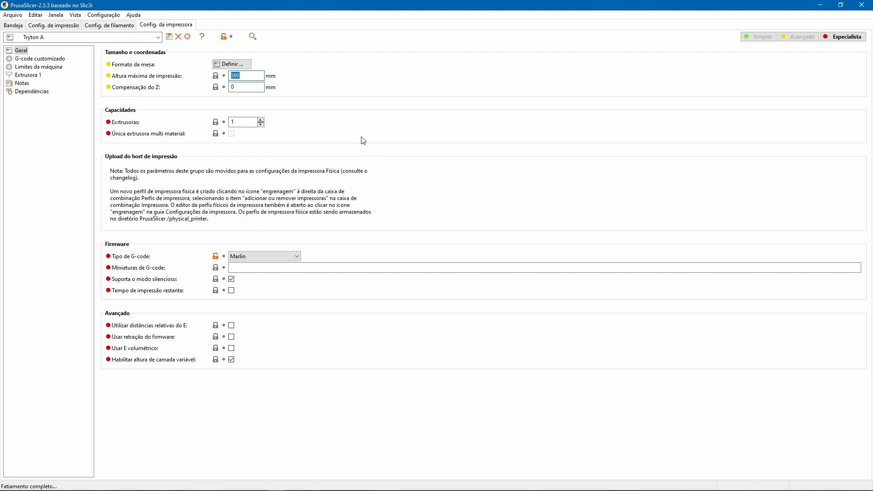
Replace the printer's end G-code with the lines M104 S0, M140 S0, ;Retract the filament, G92 E1, G1 E-1 F300, G28 X0 Y0, M84.
click(56, 58)
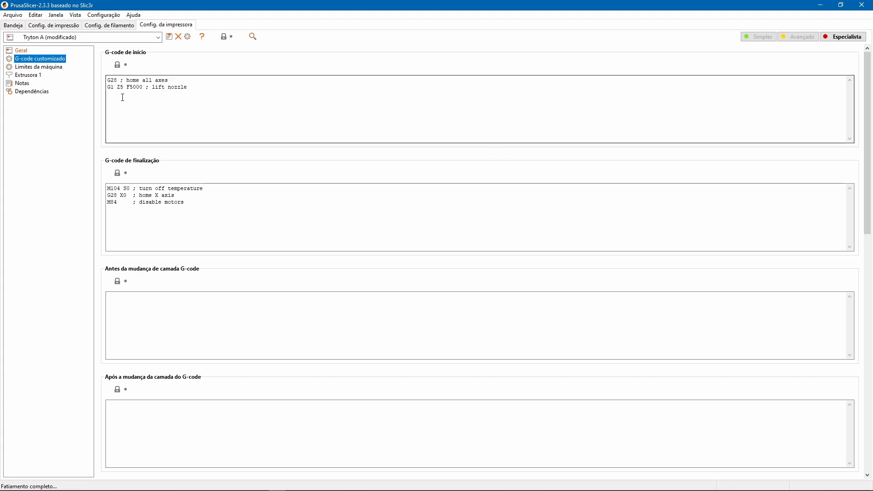
mouse_move(290, 113)
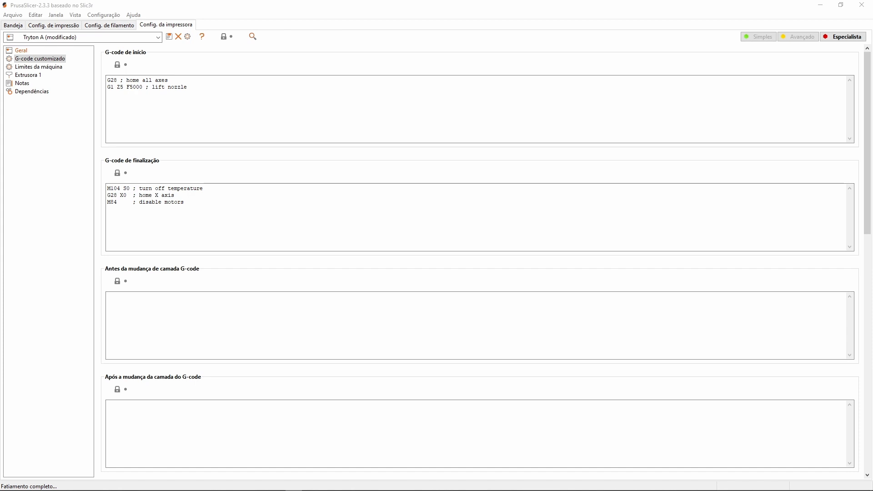
click(318, 223)
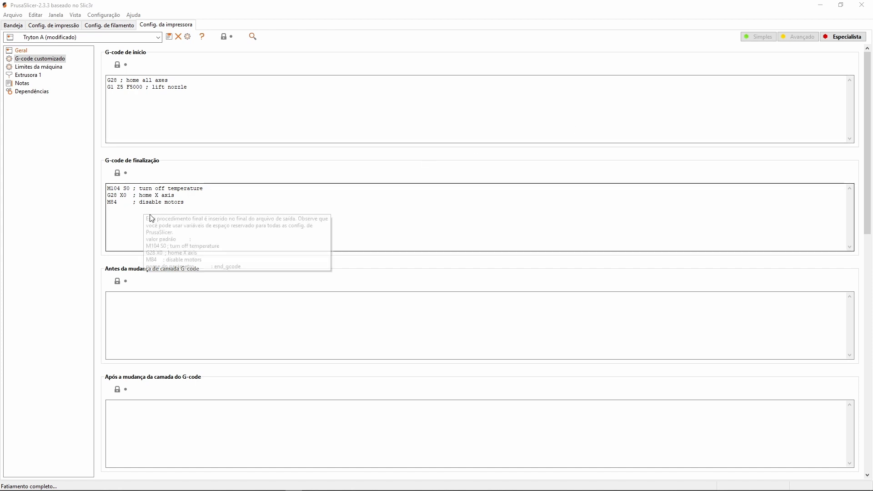
drag(200, 211, 80, 184)
text(M104 S0 M140 S0 ;Retract the filament G92 E1 G1 E-1 F300 G28 X0 Y0 M84)
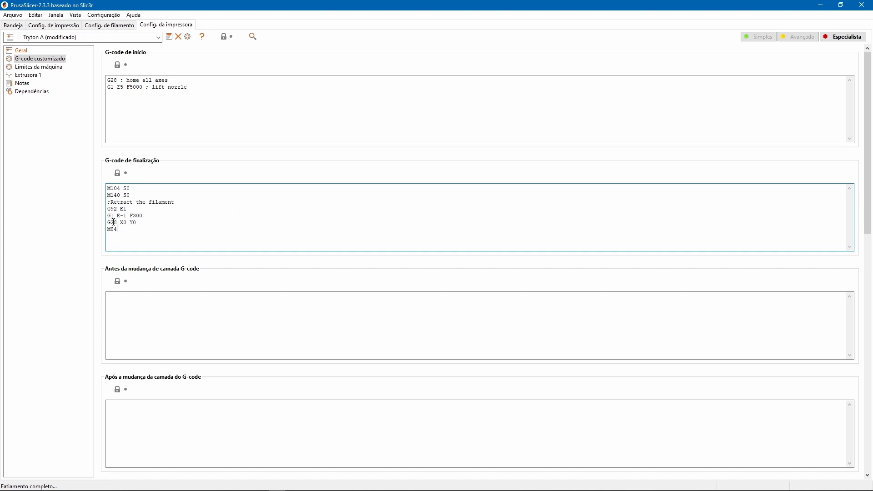
Replace the printer's start G-code: reset extruder, home axes, draw lines at X0.2 and X0.4 between Y30 and Y190, raise Z to 10, move to X5 Y20.
drag(109, 216, 144, 216)
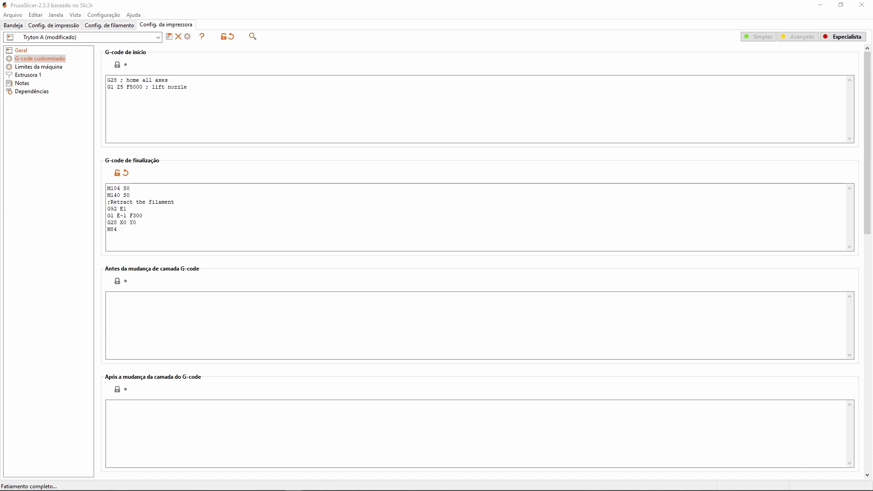
click(197, 88)
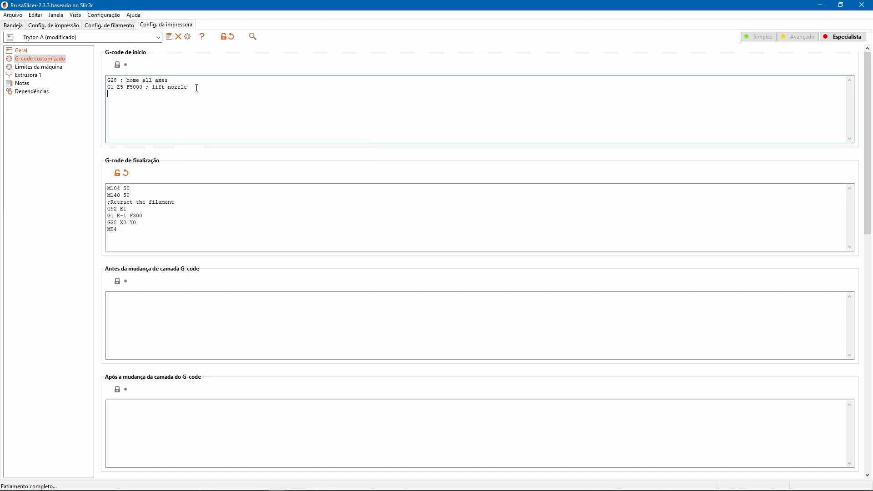
drag(196, 87, 104, 81)
text(G28 ; Home all axes G1 Z2.0 F3000 ; Move Z Axis up little to prevent scratching of Heat Bed G1 X0.2 Y30 Z0.3 F5000.0 ; Move to start position G1 X0.2 Y190.0 Z0.3 F1500.0 E15 ; Draw the first line G1 X0.5 Y190.0 Z0.3 F5000.0 ; Move to side a little G1 X0.4 Y30 Z0.3 F1500.0 E30 ; Draw the second line G92 E0 ; Reset Extruder G1 Z10.0 F3000 ; Move Z Axis up little to prevent scratching of Heat Bed G1 X5 Y20 Z0.3 F5000.0 ; Move over to prevent blob squish)
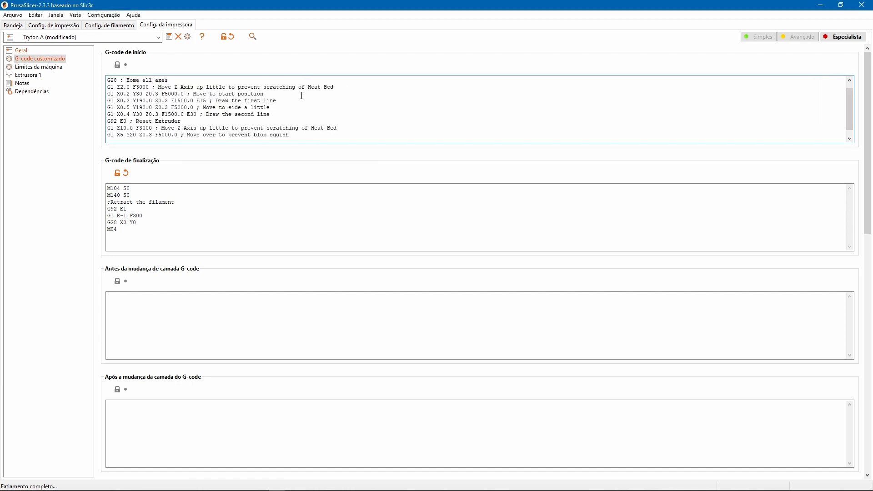
scroll(301, 95, up, 1)
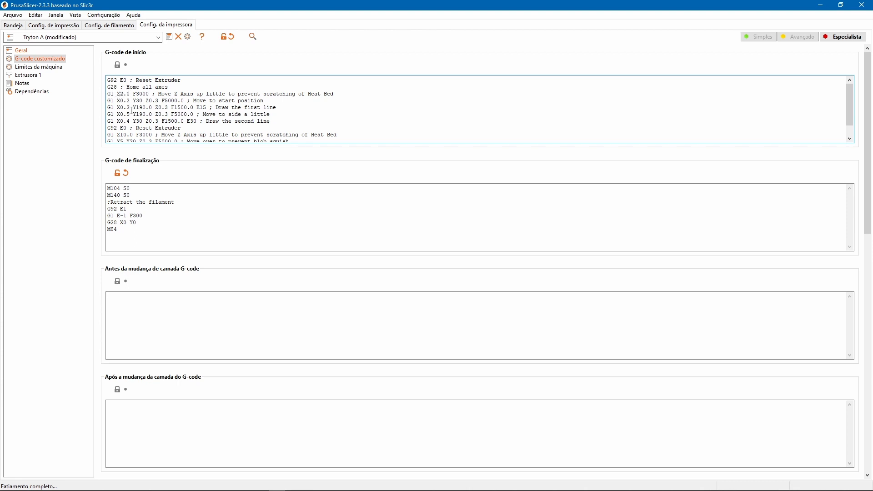
scroll(136, 117, down, 1)
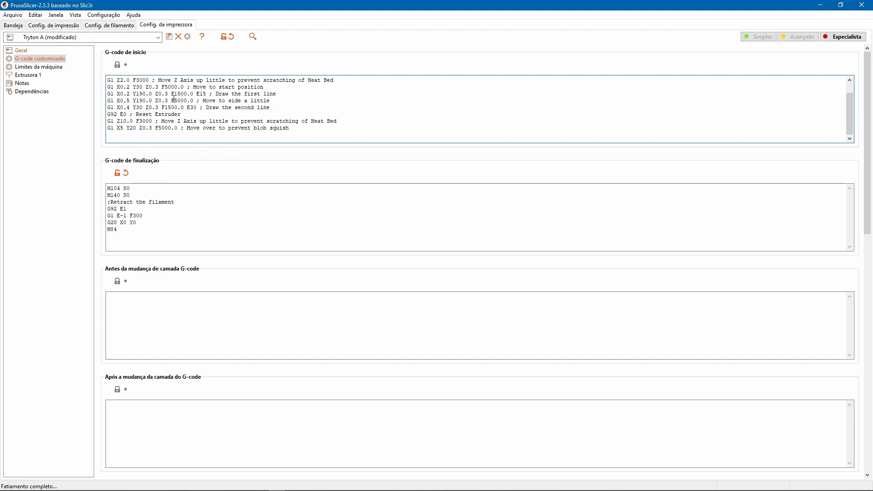
Return to the plater and slice the Dumbledore model again with the updated printer settings.
click(10, 25)
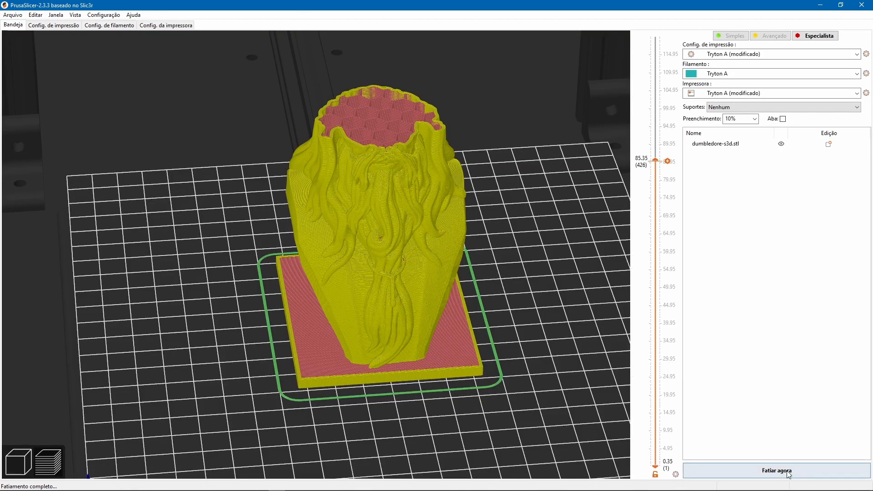
click(731, 470)
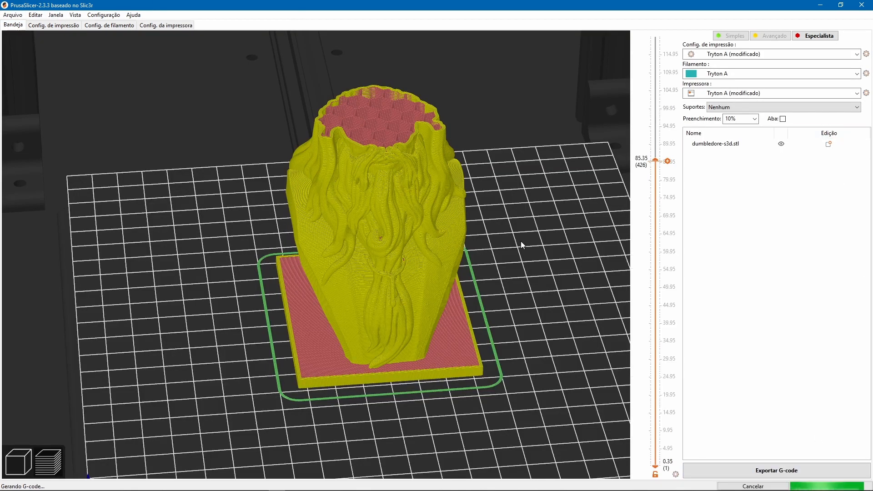